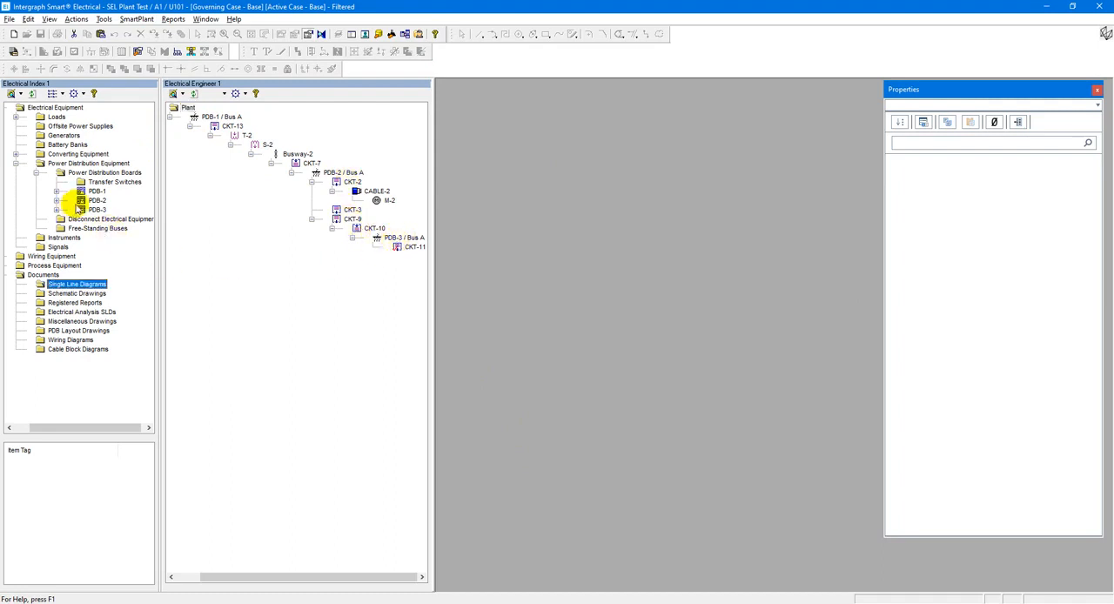
Generate a single line diagram for PDB-2 with document number SLD 2, showing all downstream branch items and upstream branch items.
left_click(94, 201)
right_click(90, 203)
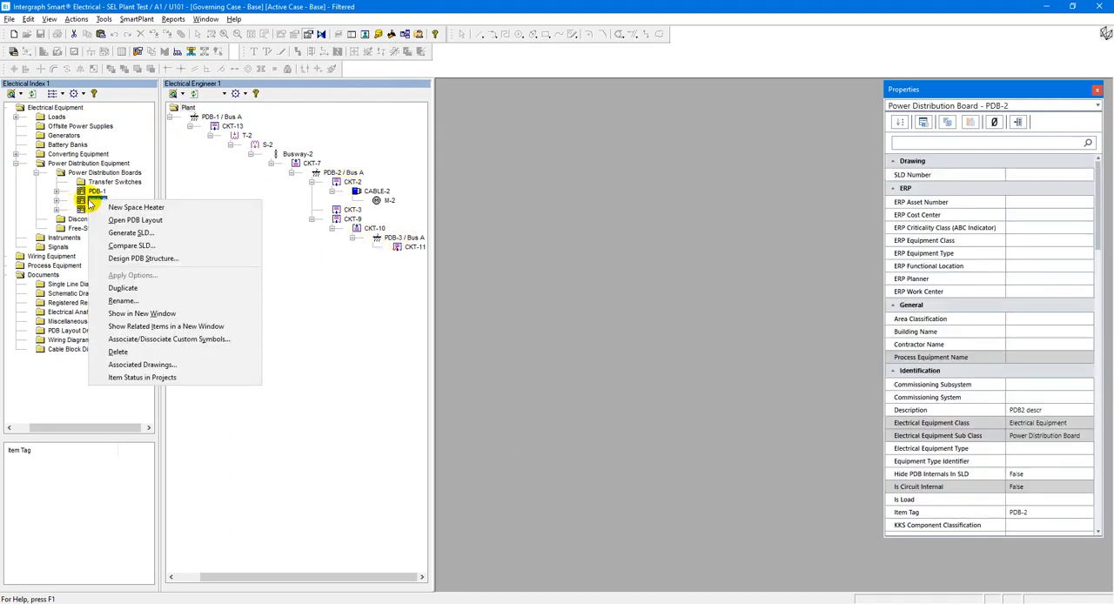
left_click(153, 234)
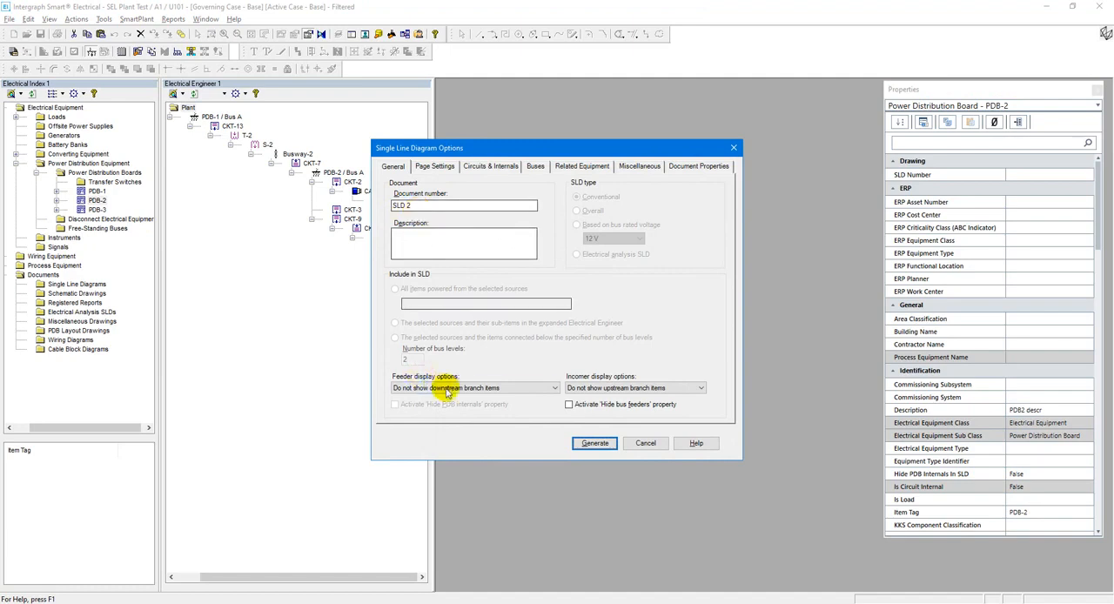
left_click(445, 390)
left_click(422, 411)
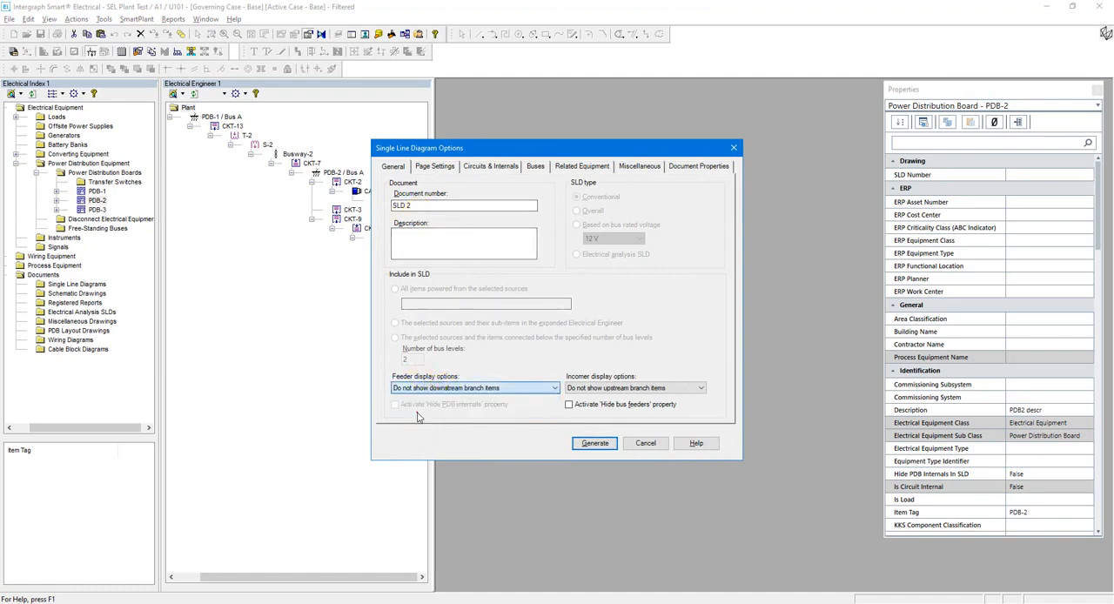
left_click(609, 388)
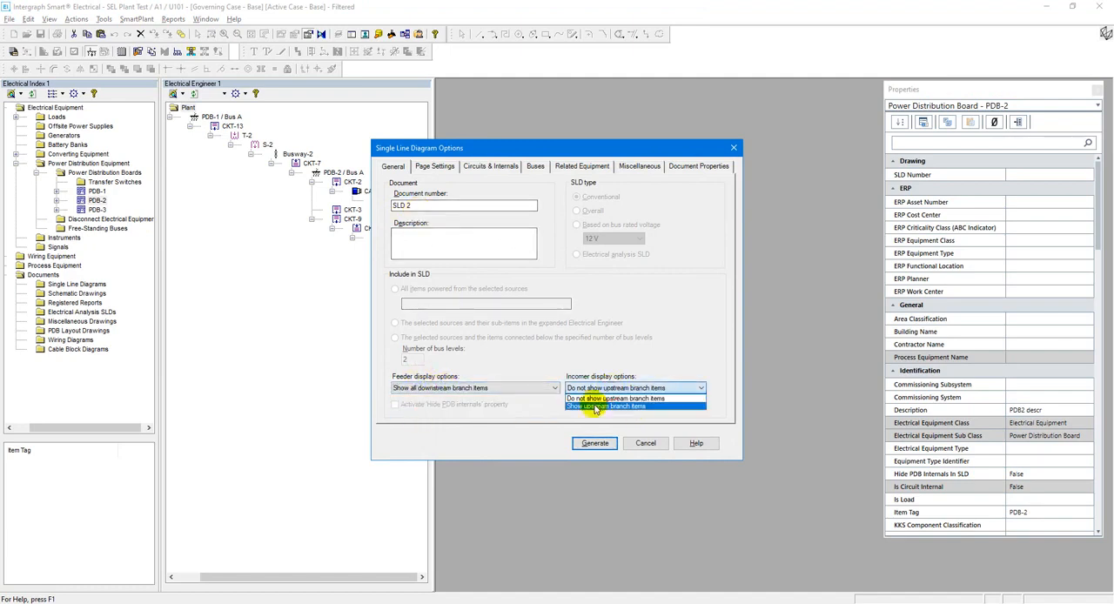
left_click(592, 408)
left_click(597, 443)
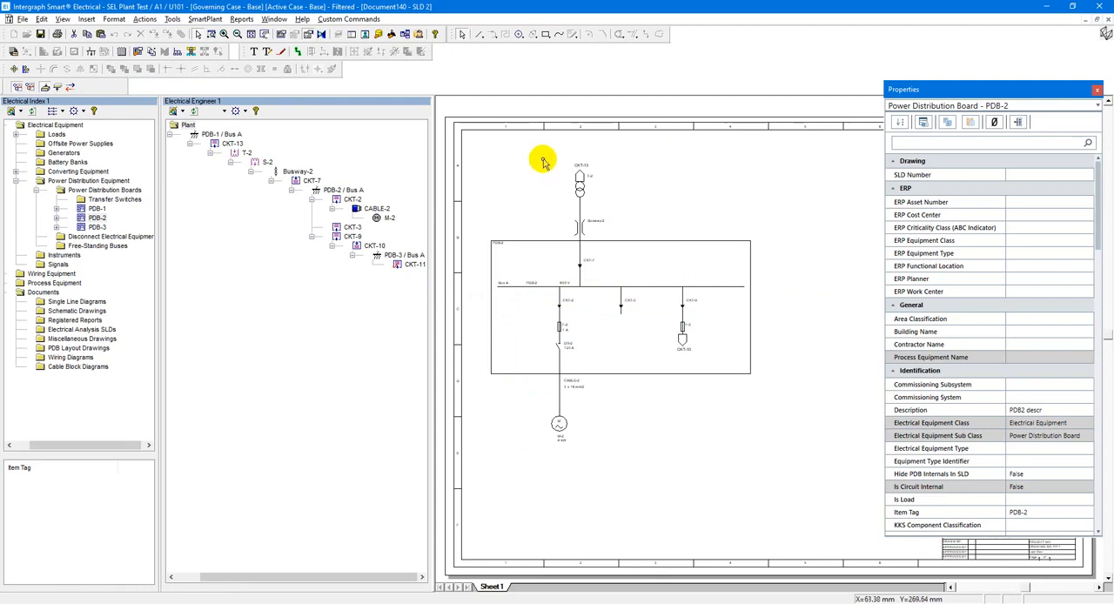
Examine the T-2 incomer and the CKT-9 feeder with their circuit reference labels in the generated diagram.
scroll(568, 162, "up", 3)
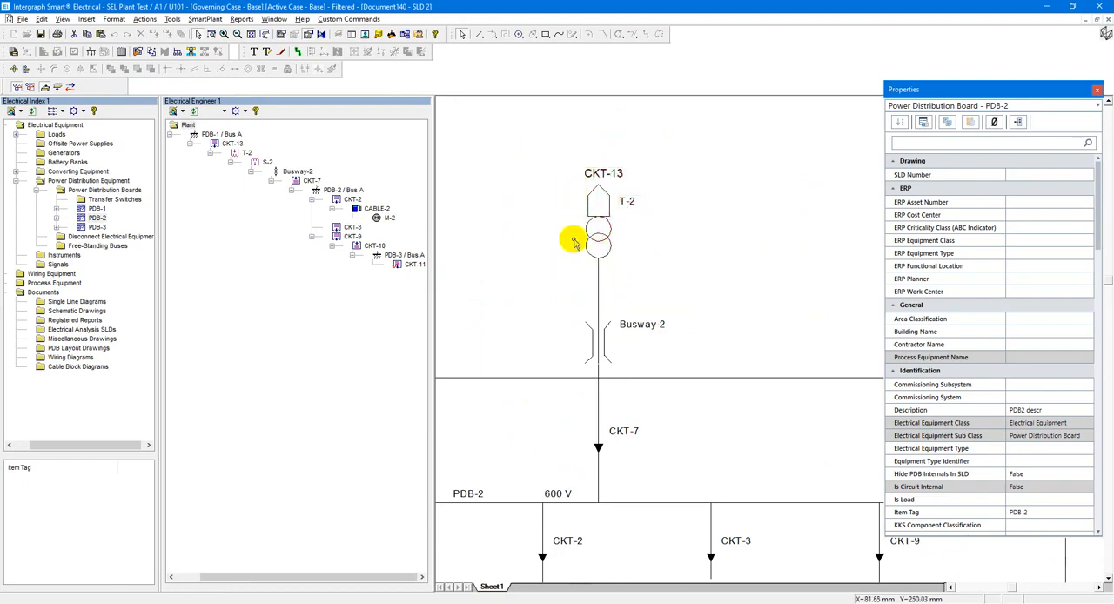
left_click(264, 34)
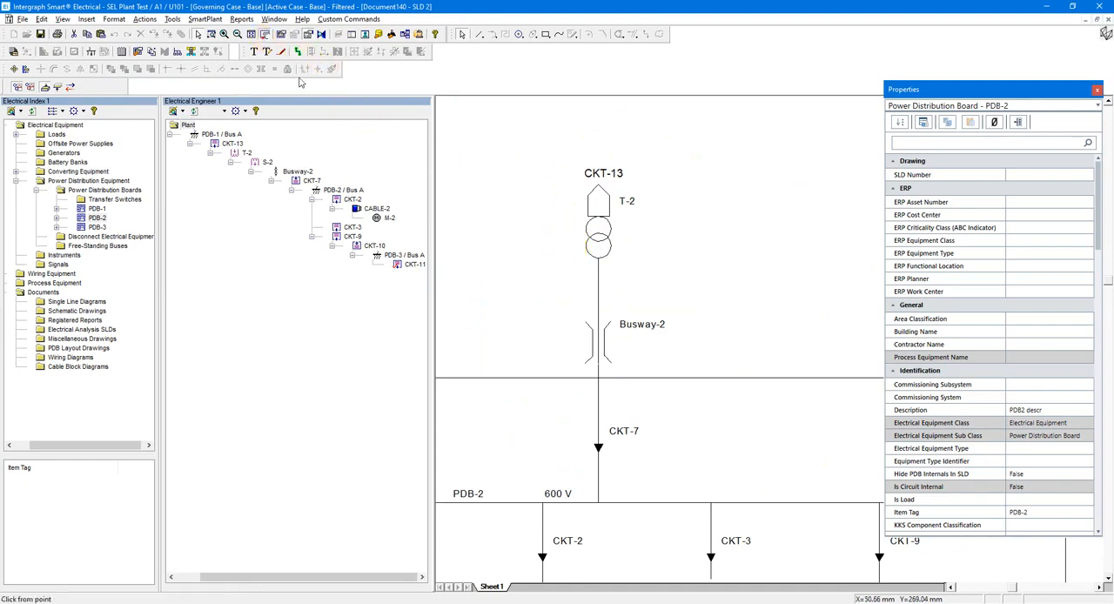
left_click_drag(695, 410, 599, 214)
left_click_drag(728, 438, 612, 359)
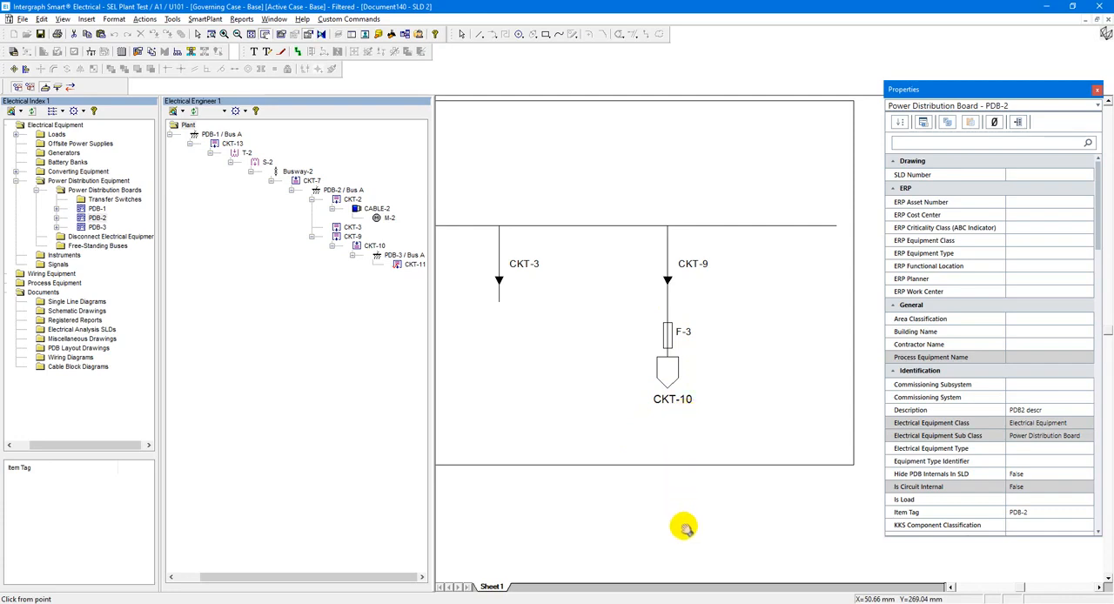
left_click_drag(557, 319, 576, 331)
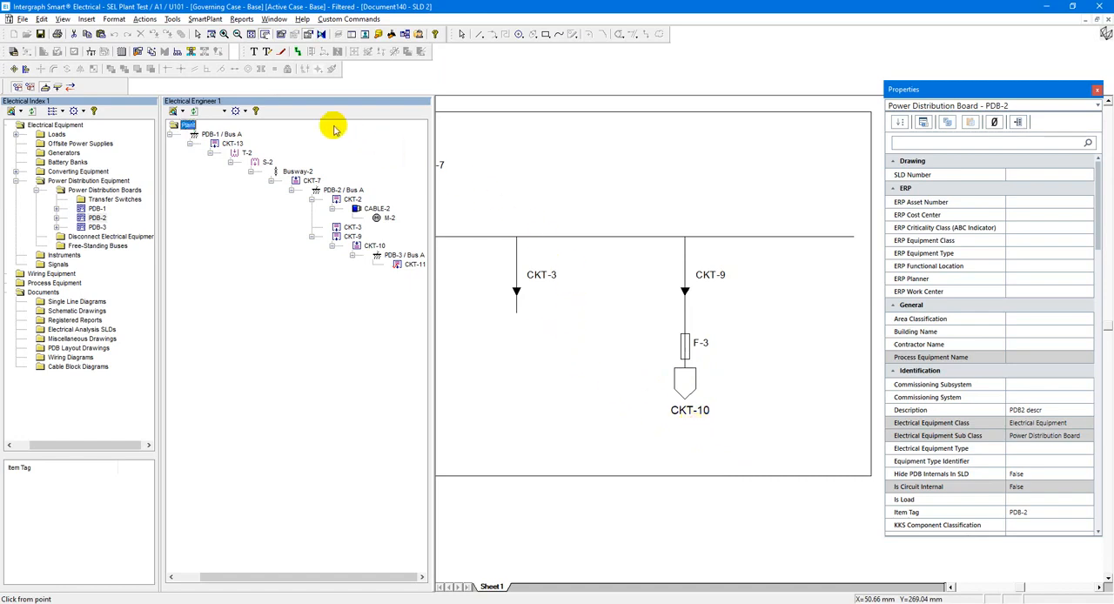
left_click(251, 35)
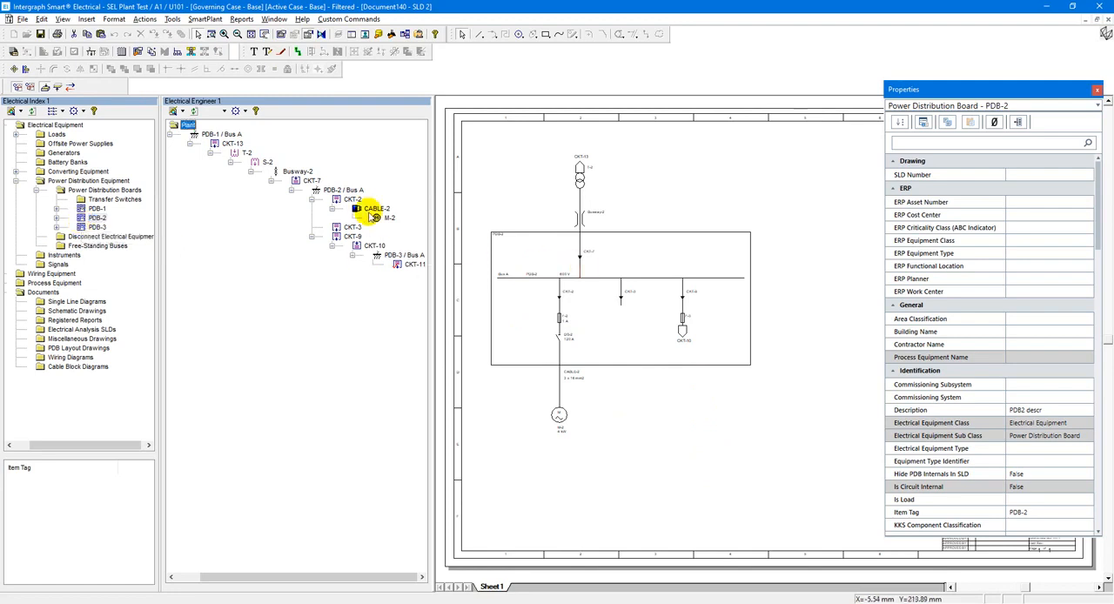
Save the generated diagram and view the properties of the saved SLD drawing and the PDB-2 board.
left_click(40, 35)
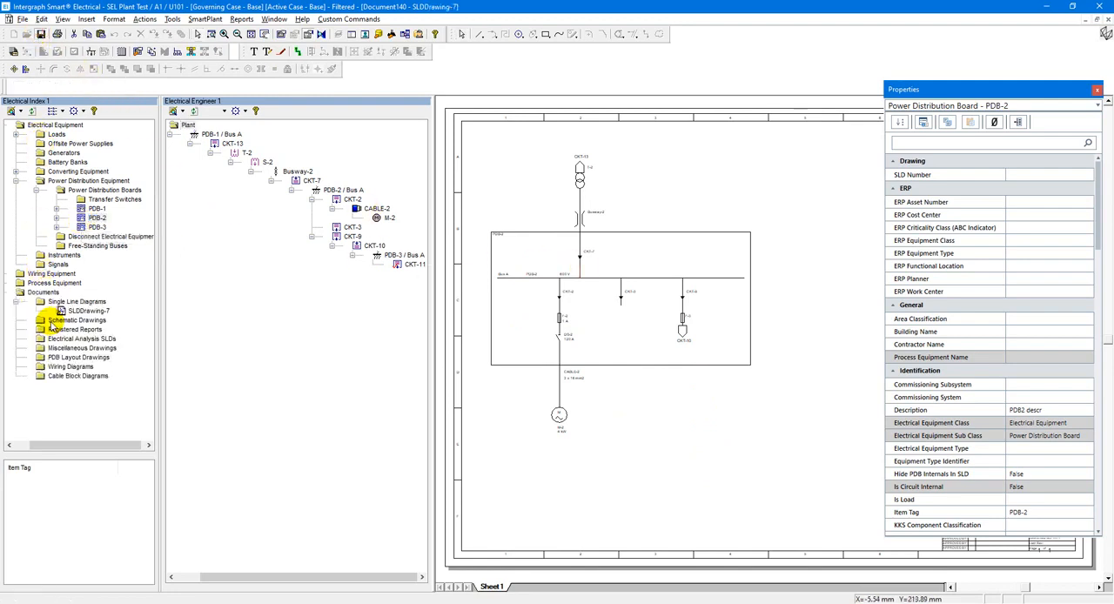
left_click(71, 311)
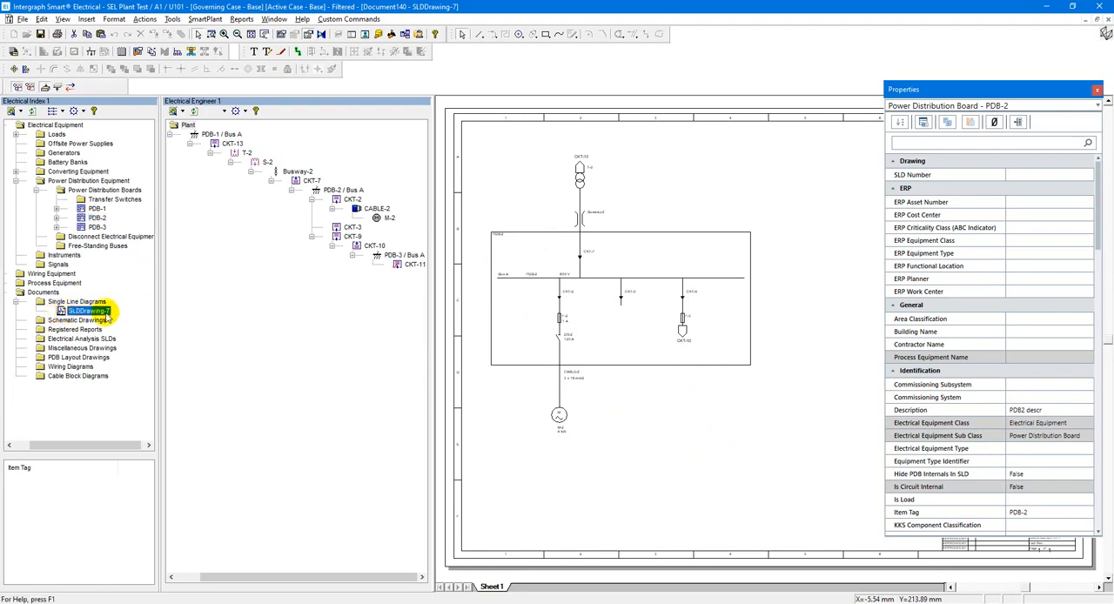
left_click(172, 22)
left_click(512, 237)
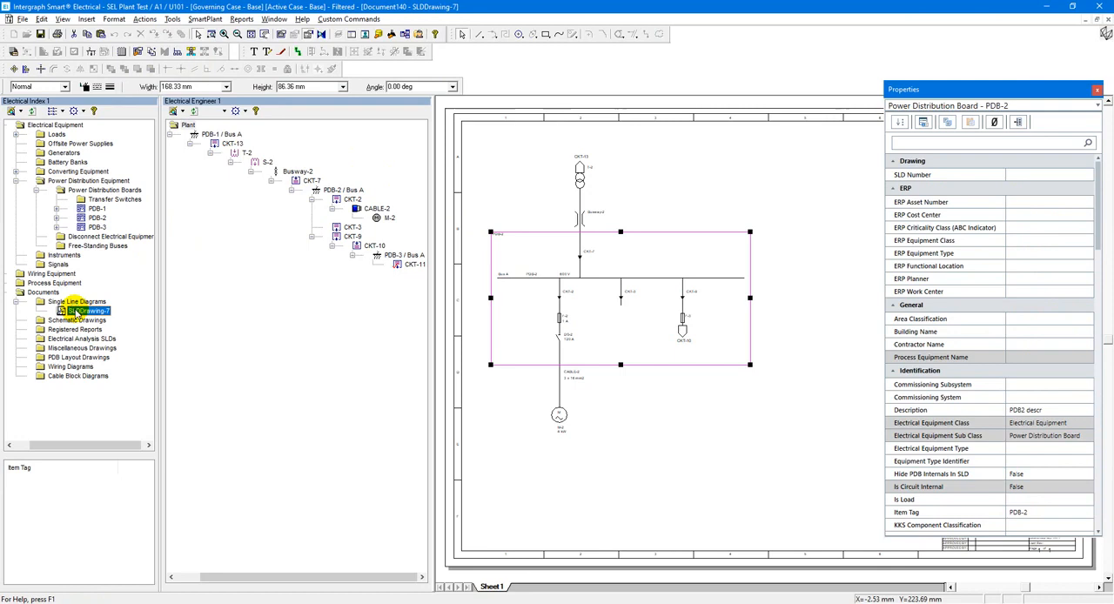
Rename the saved single line drawing SLDDrawing-7 as SLD 2.
right_click(78, 312)
left_click(109, 389)
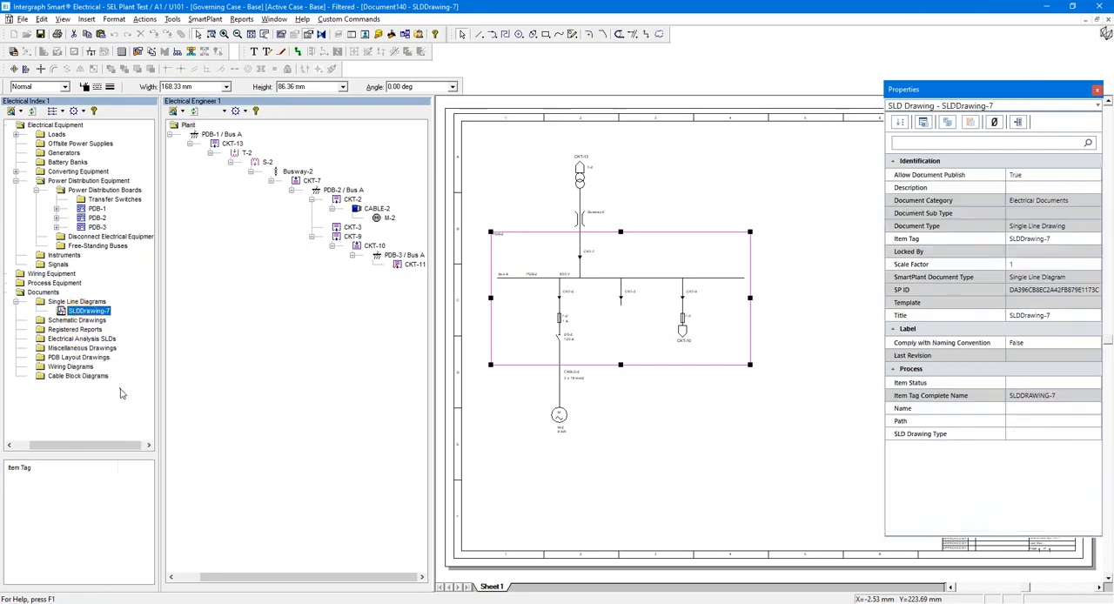
type("SLD")
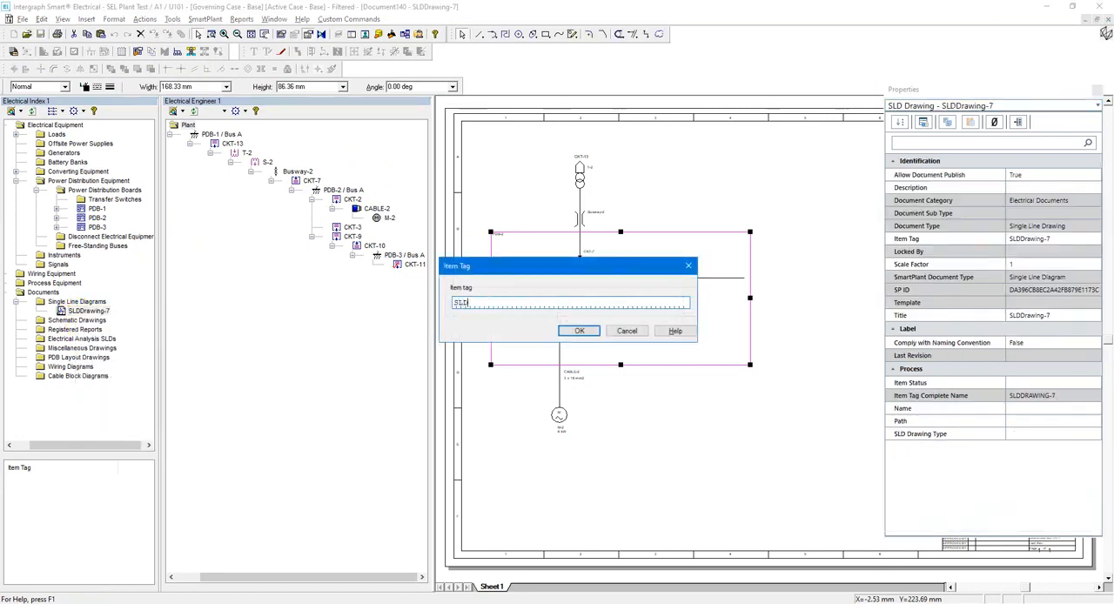
type(" A")
left_click(575, 334)
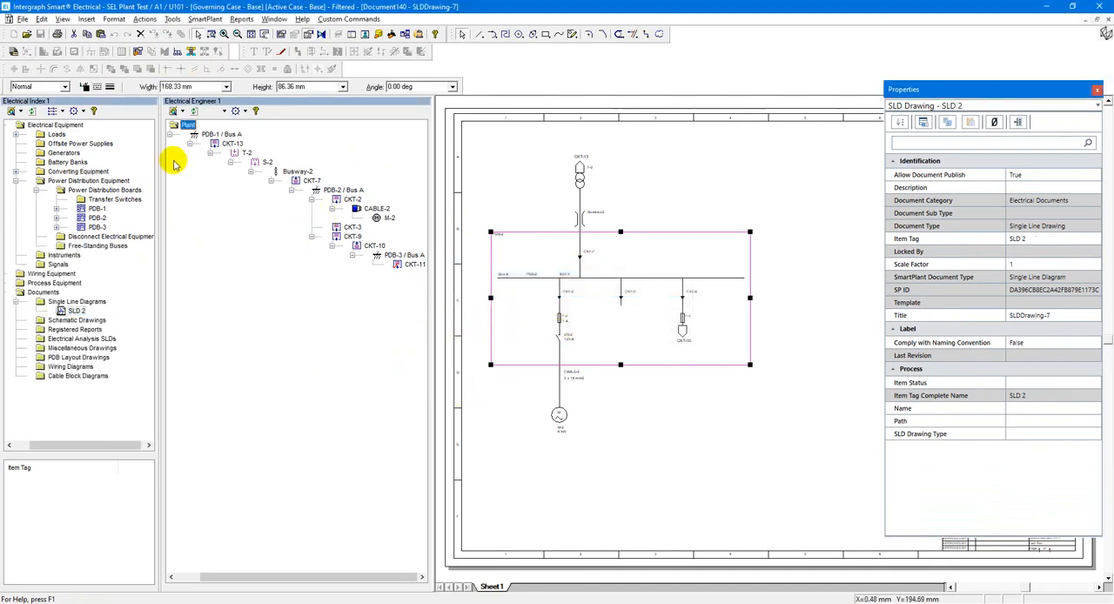
Check the properties of the PDB-2 board outline and save the renamed drawing.
left_click(537, 250)
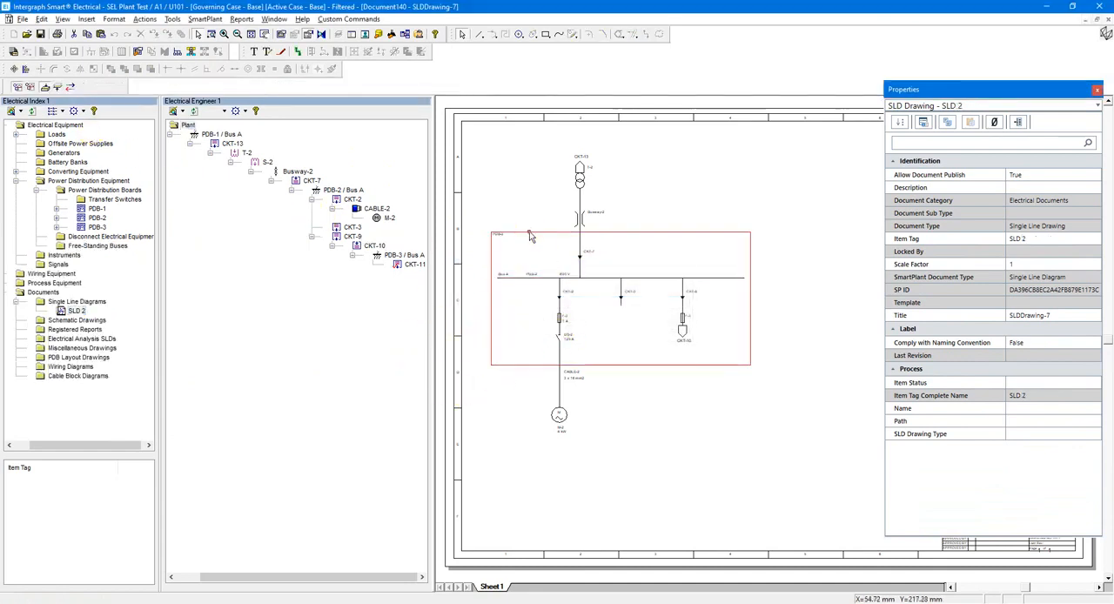
left_click(529, 231)
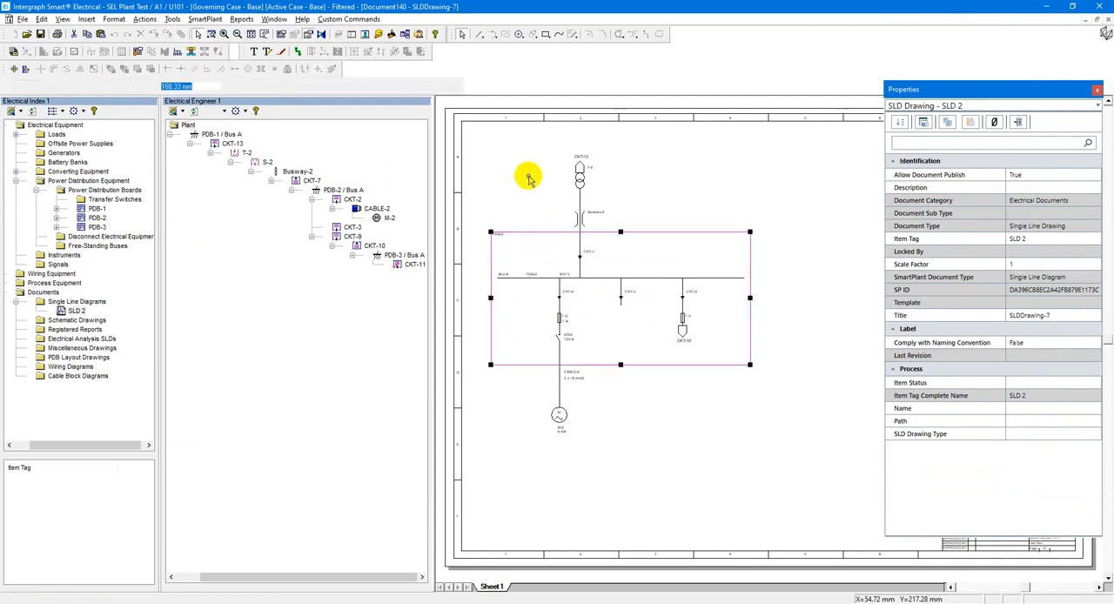
left_click(41, 34)
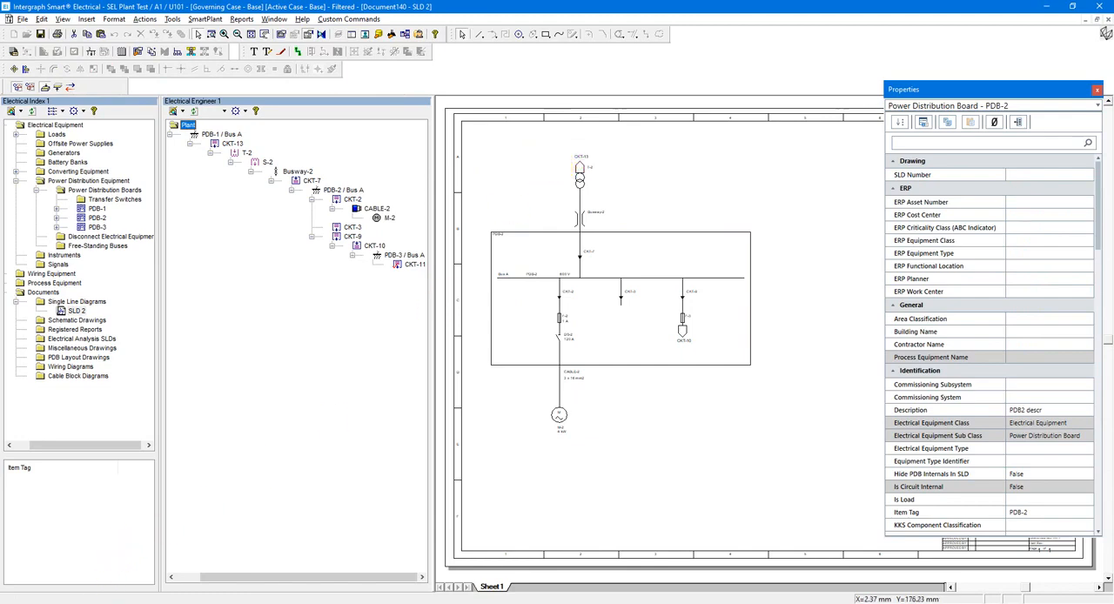
Switch to File Explorer to view the drawing's XML document in the PlantTest folder, and return to the diagram.
key("alt+Tab")
left_click(482, 294)
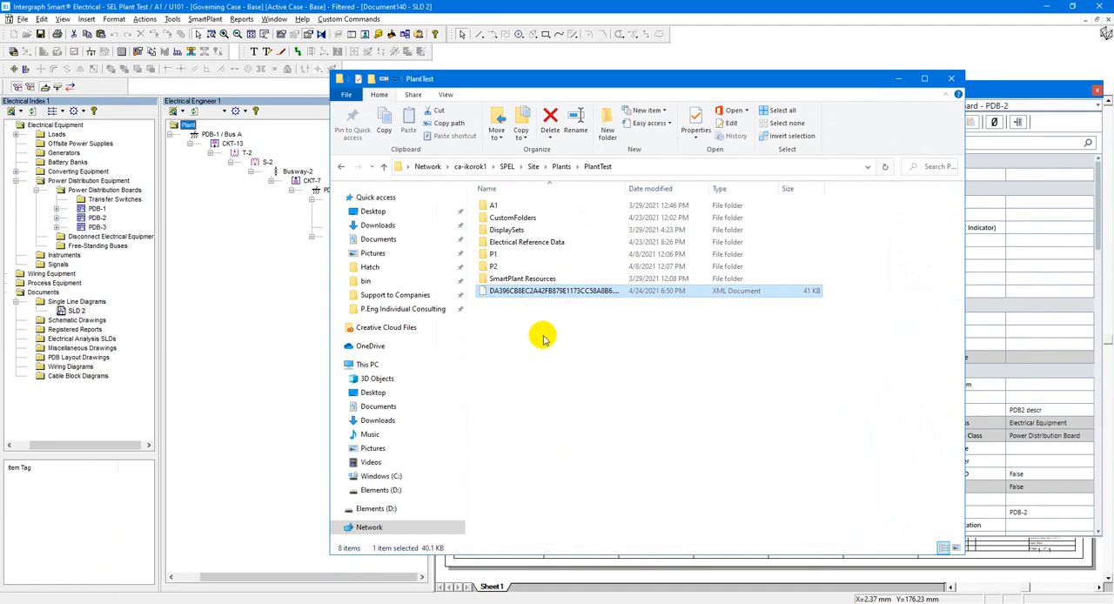
left_click(898, 80)
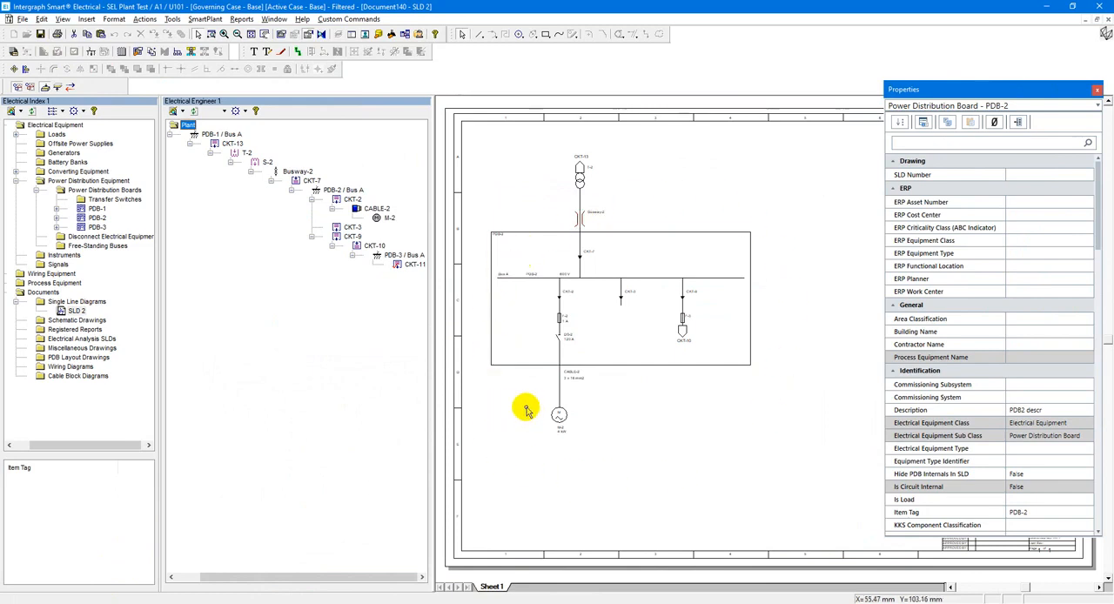
Run the CustomEquipSLD.dll custom command on the SLD 2 drawing.
left_click(69, 310)
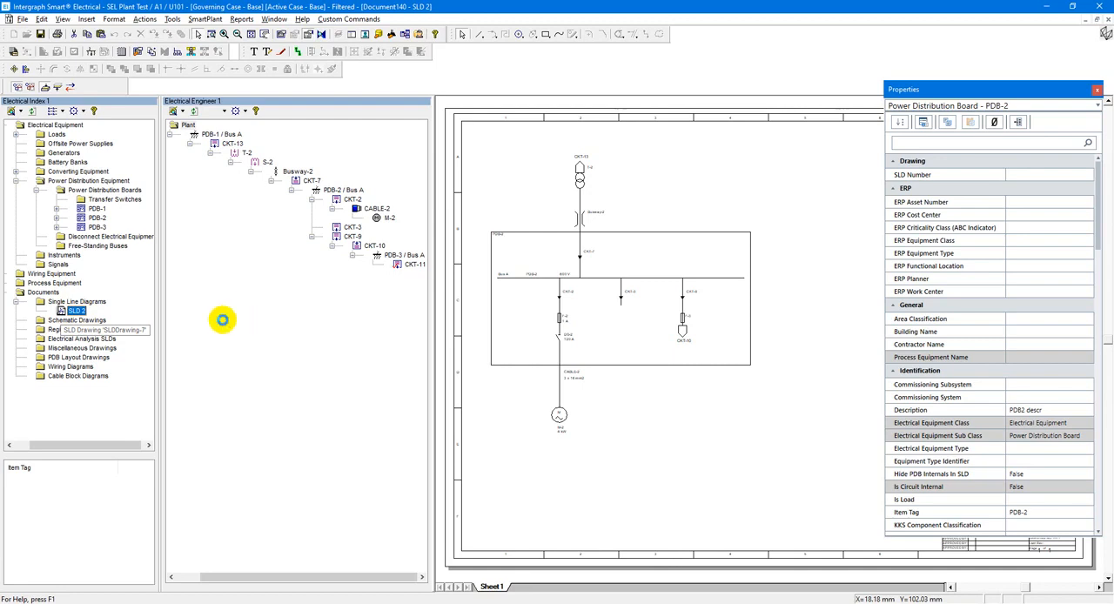
left_click(352, 19)
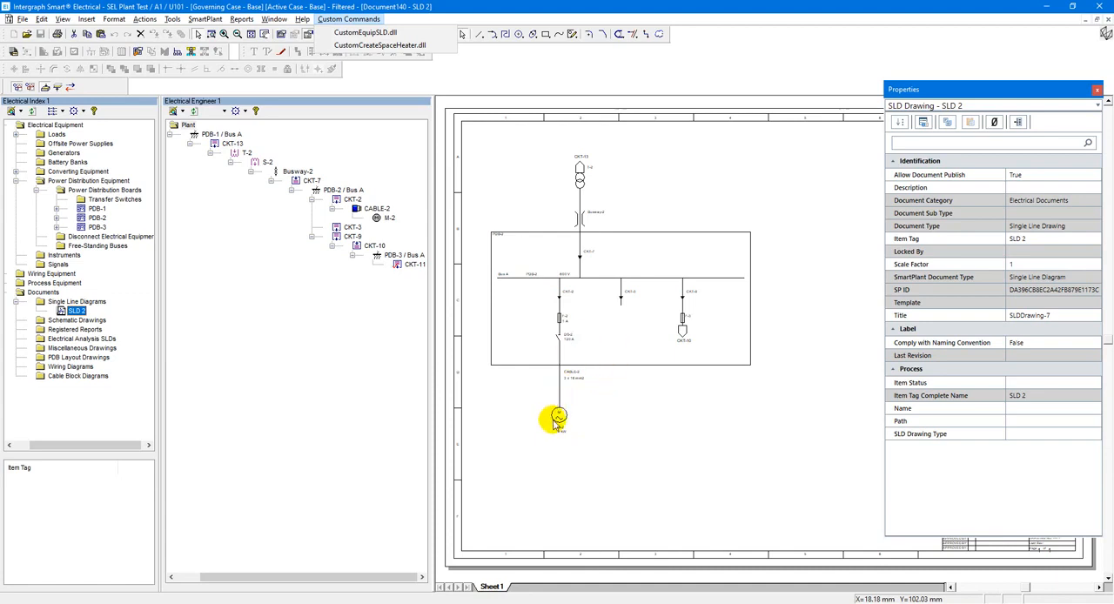
left_click(363, 32)
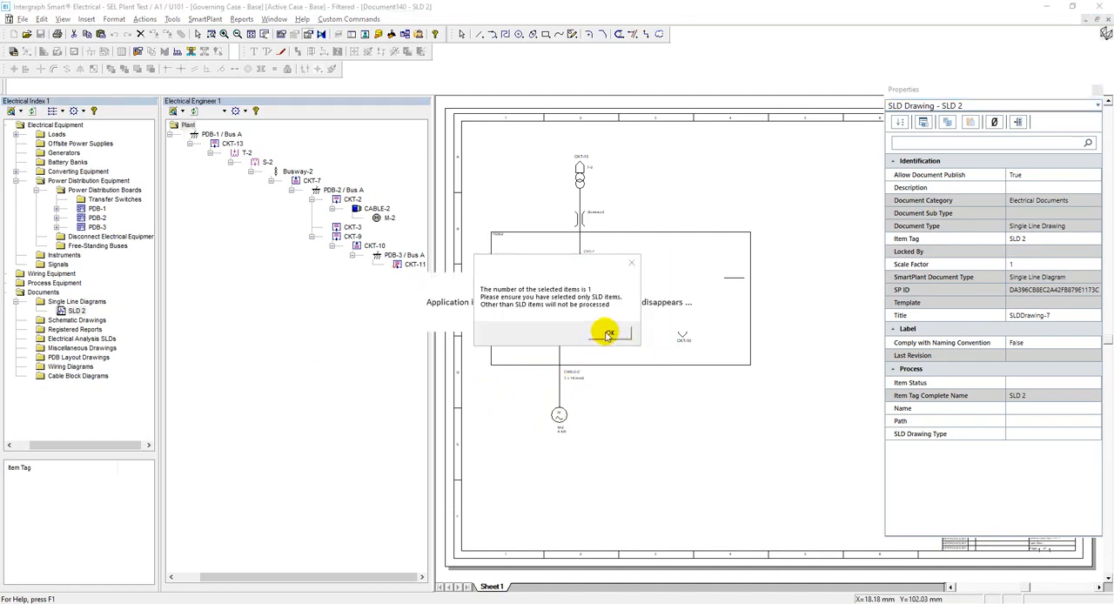
left_click(608, 333)
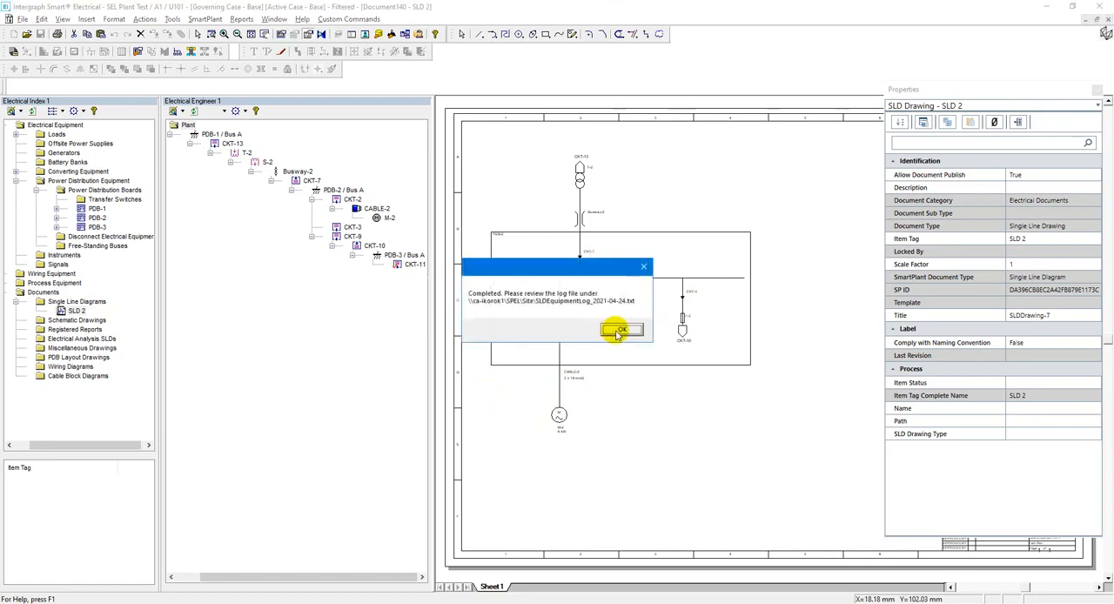
left_click(612, 330)
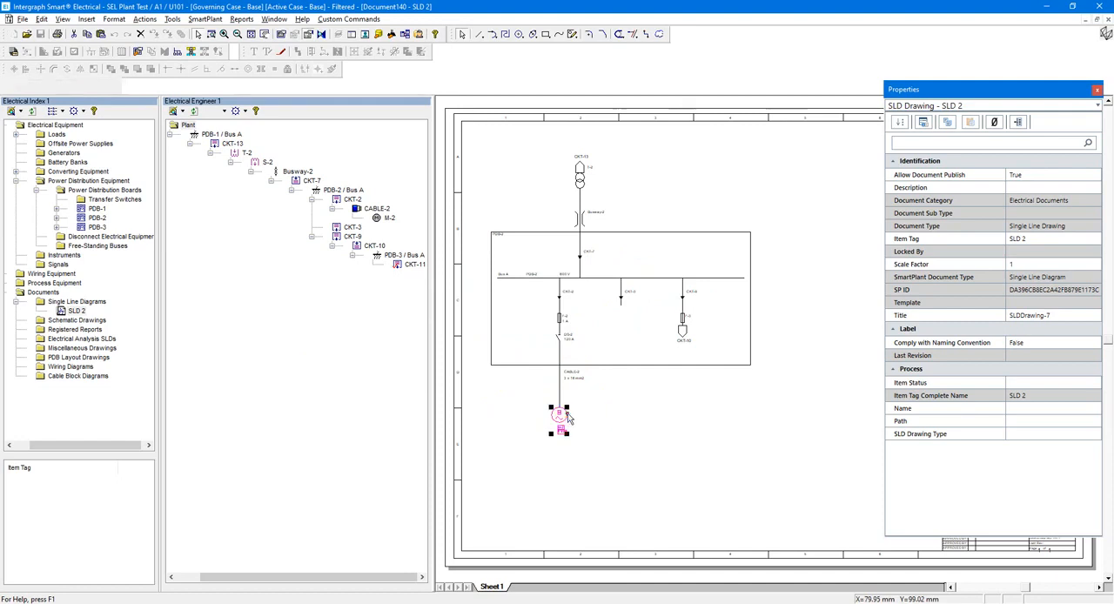
Check the SLD Number property of motor M-2, transformer T-2, the bus and the PDB-2 board in the diagram.
left_click(568, 420)
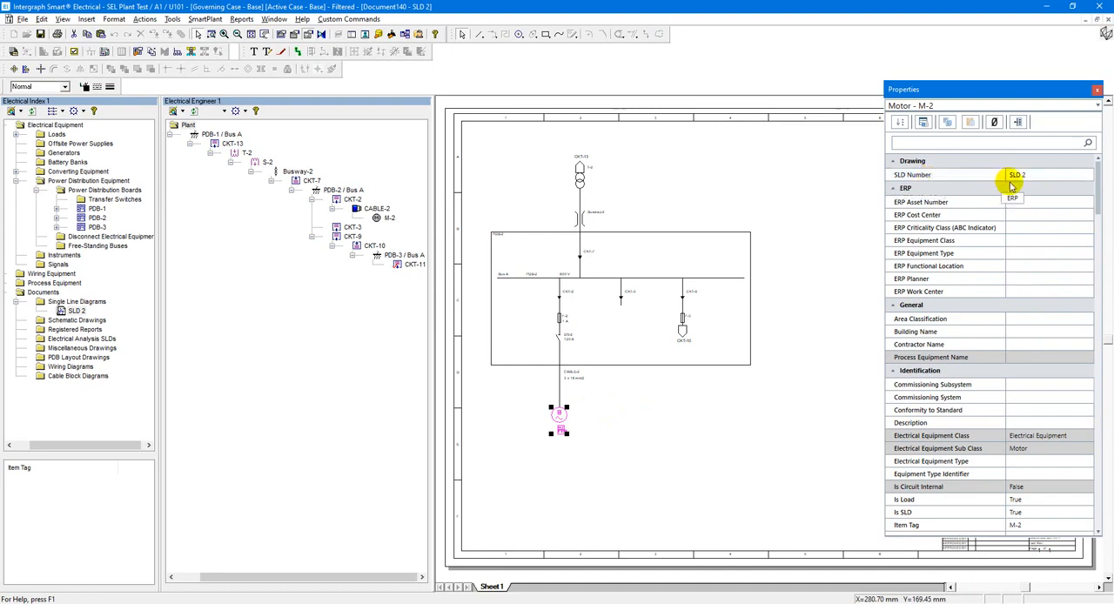
left_click(647, 200)
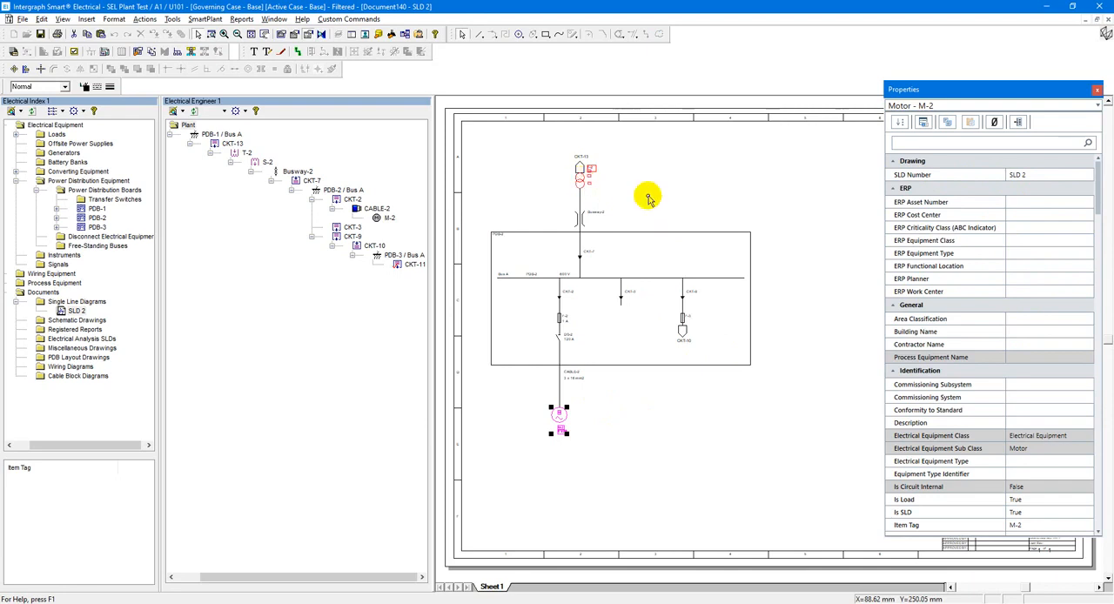
left_click(648, 276)
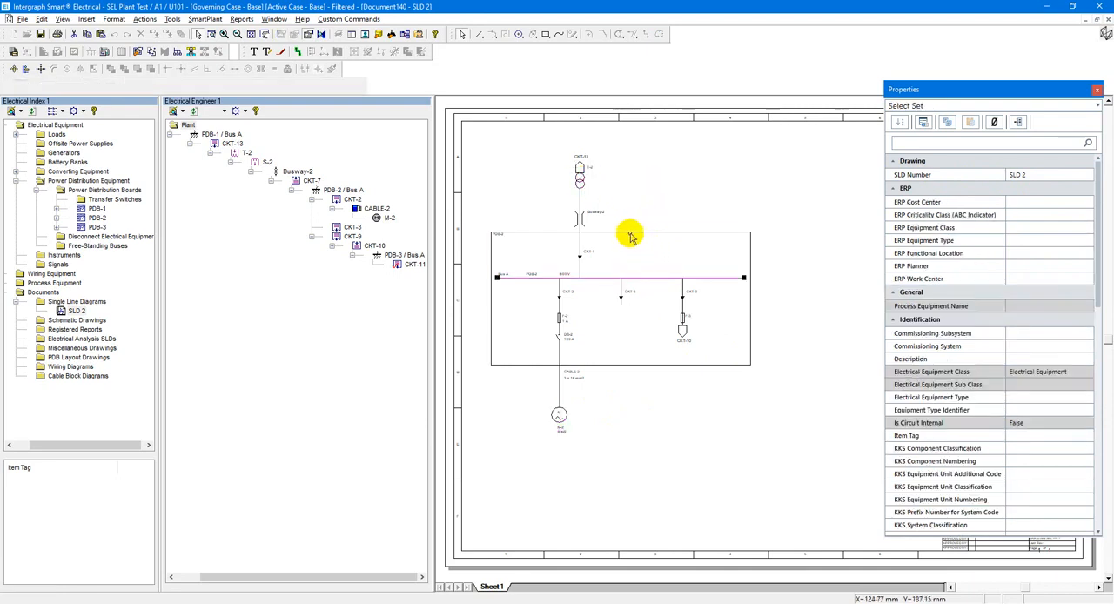
left_click(623, 233)
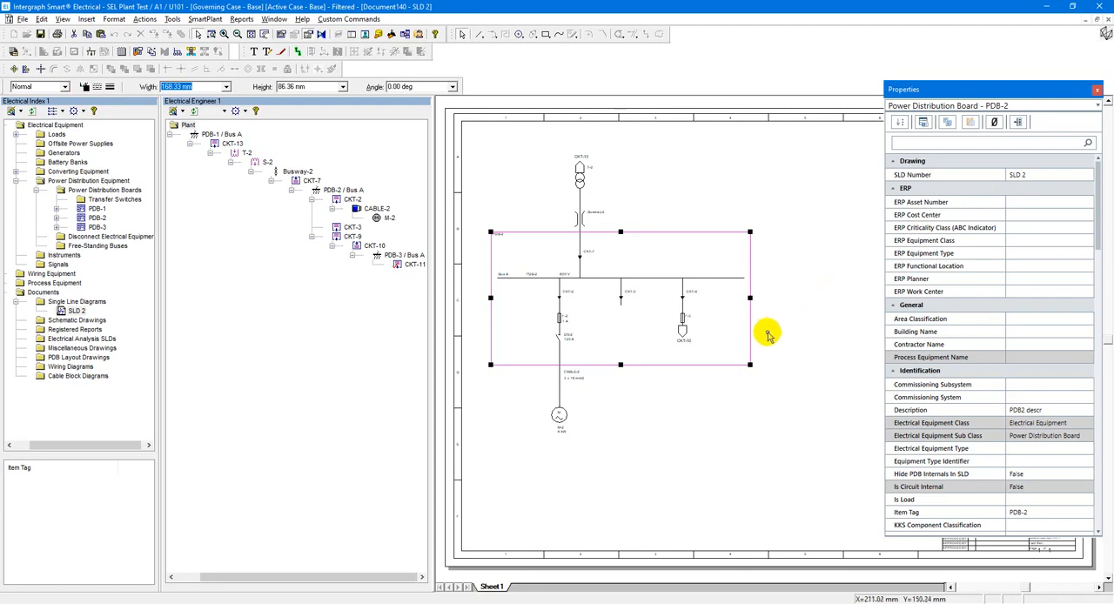
Save the SLD 2 drawing and examine the CKT-13 reference label above transformer T-2.
left_click(39, 33)
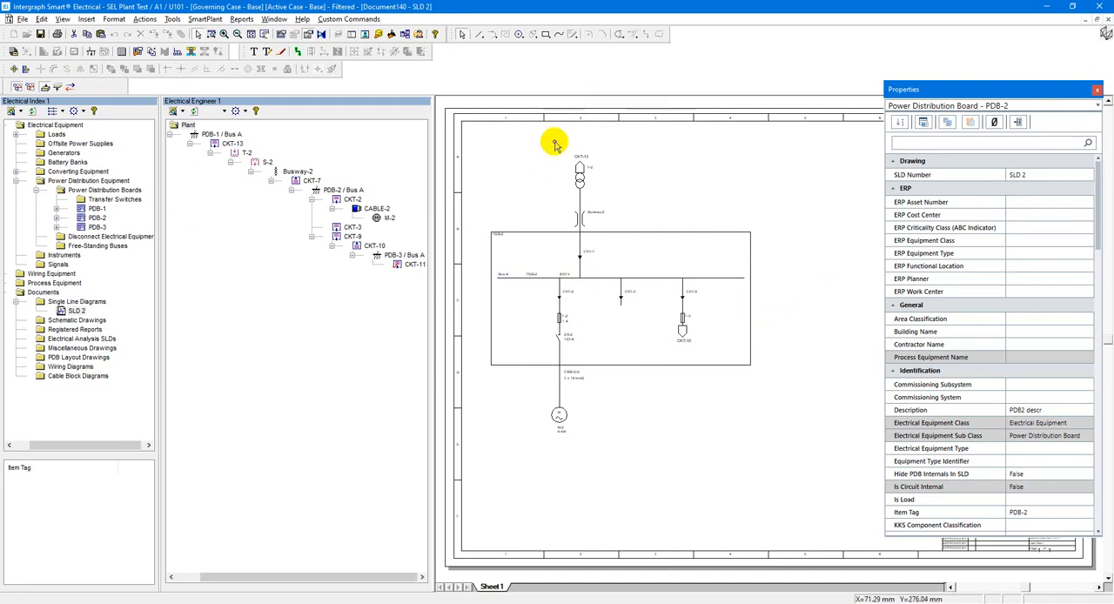
scroll(557, 146, "up", 2)
scroll(557, 146, "up", 1)
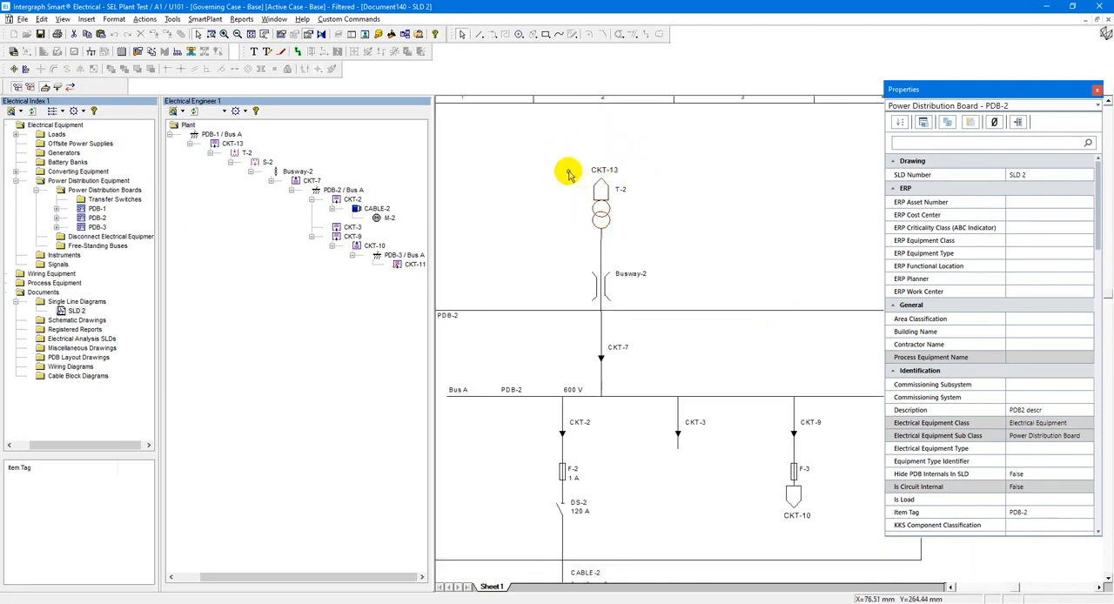
Switch to Catalog Manager and open the RefLabelCircuit symbol.
left_click(350, 483)
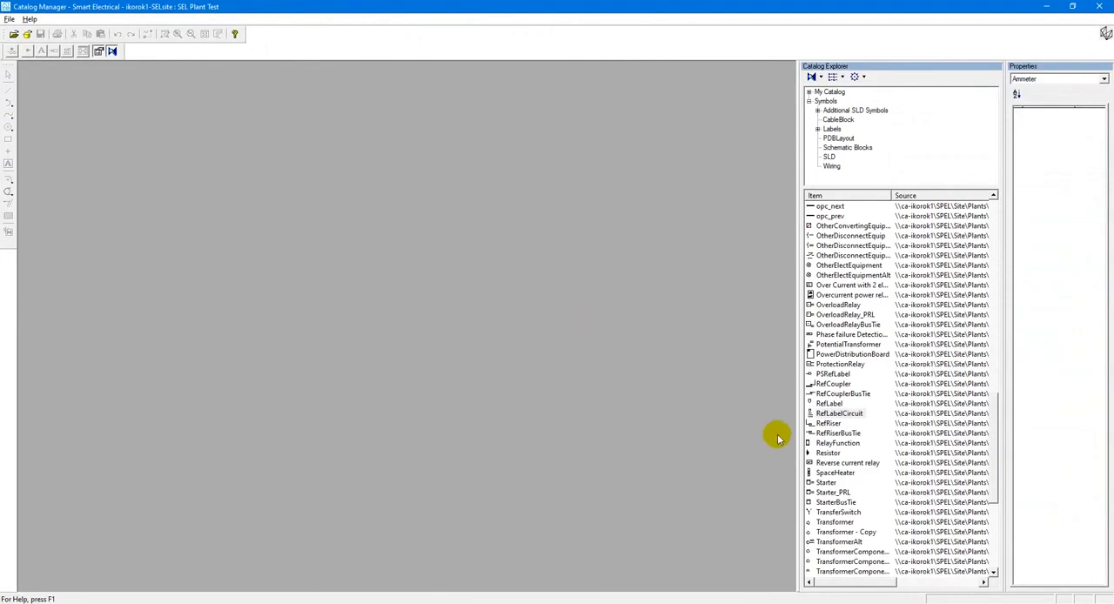
left_click(835, 413)
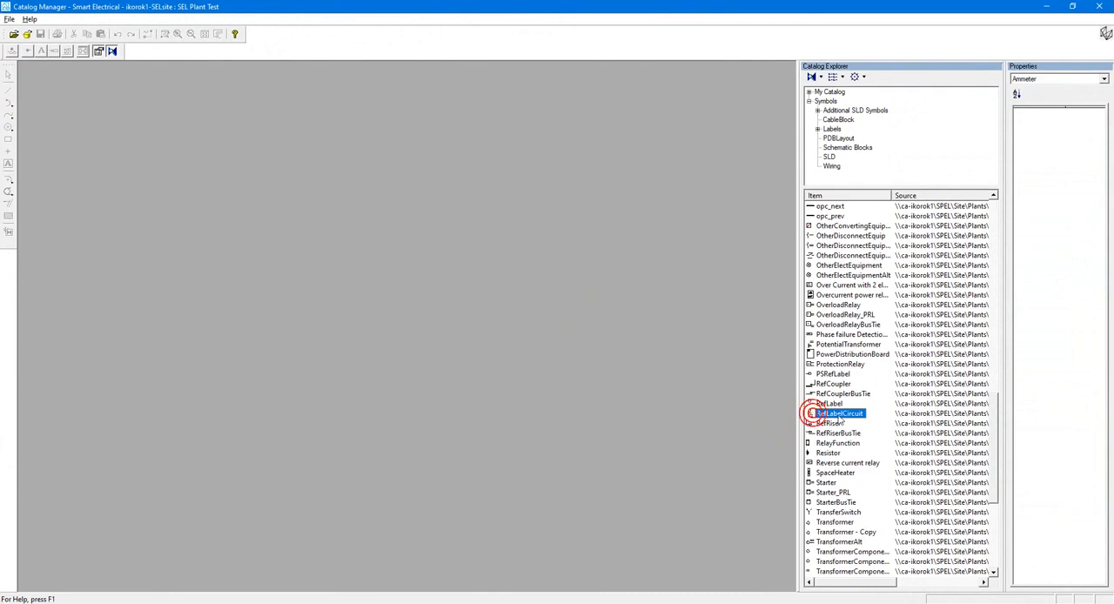
double_click(835, 413)
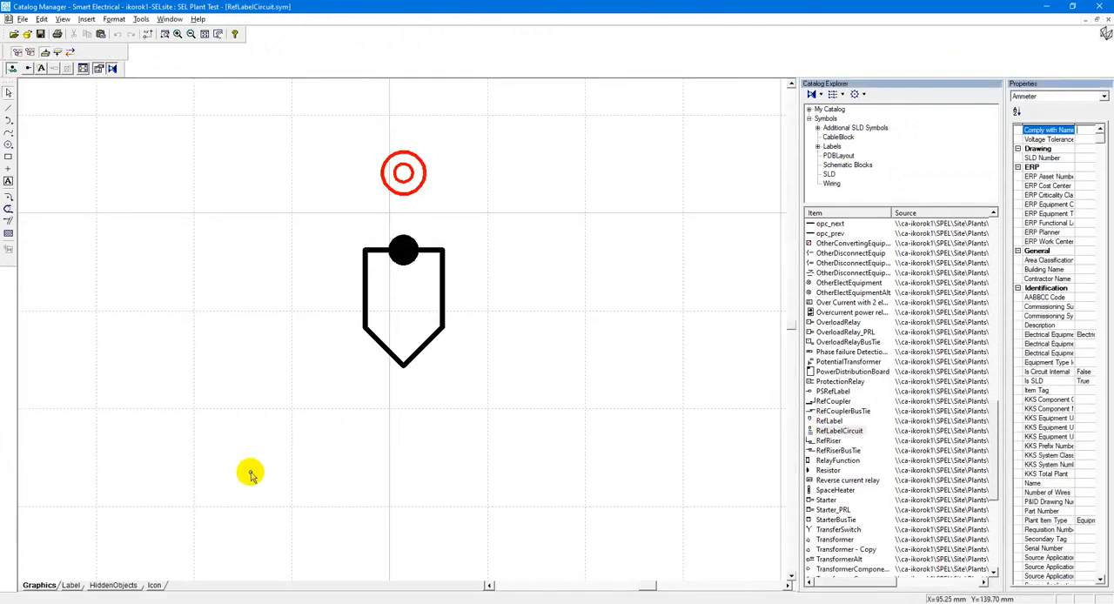
Show the Label sheet of the RefLabelCircuit symbol and open its NULL label in the Smart Text Editor.
left_click(55, 585)
left_click(50, 584)
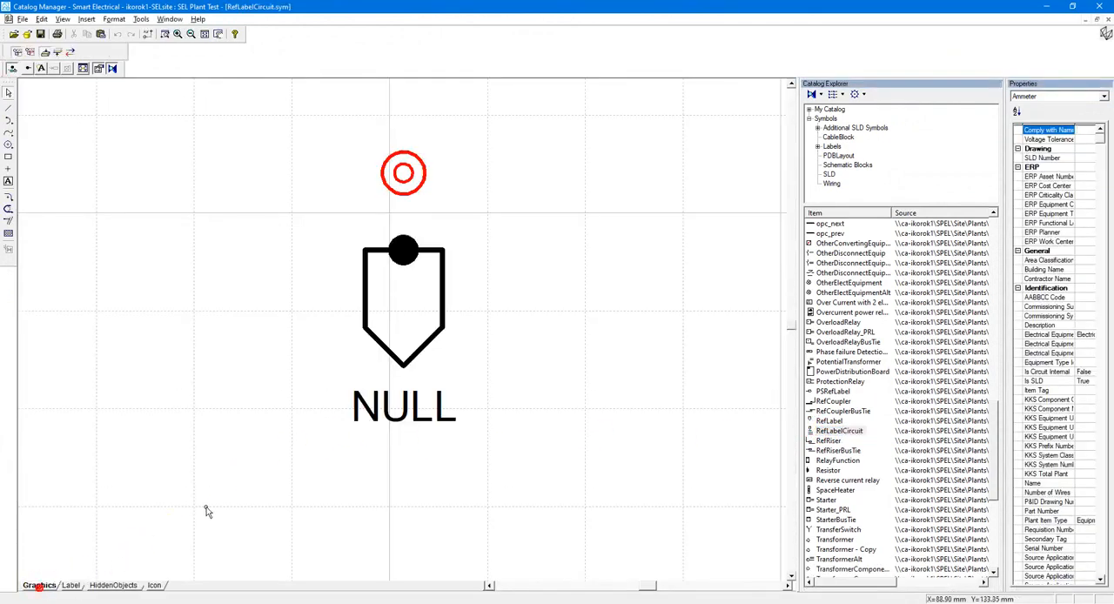
left_click(388, 408)
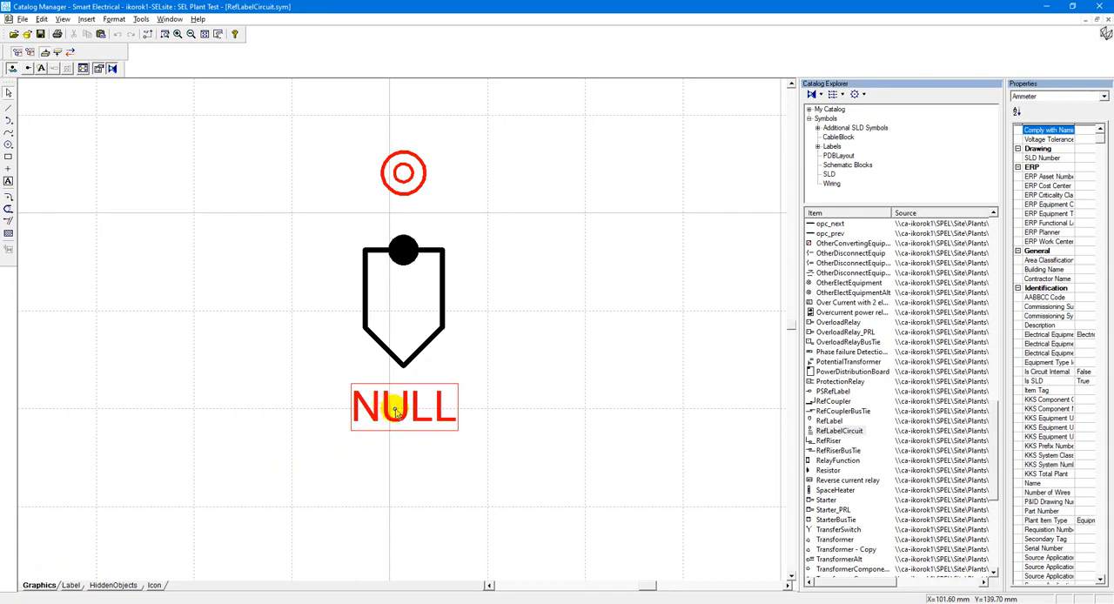
left_click(394, 410)
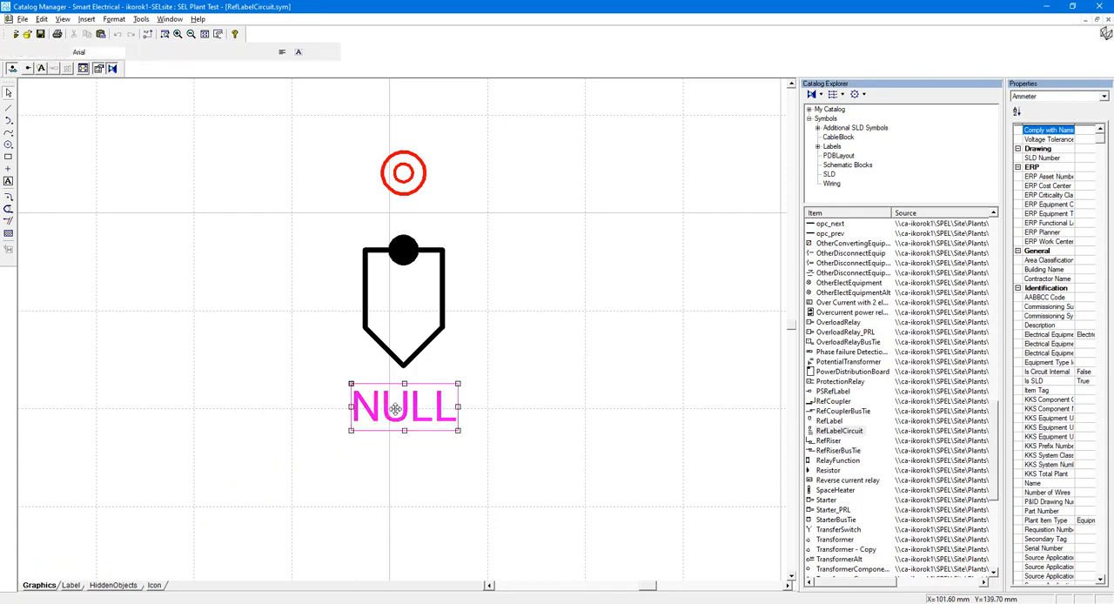
left_click(41, 69)
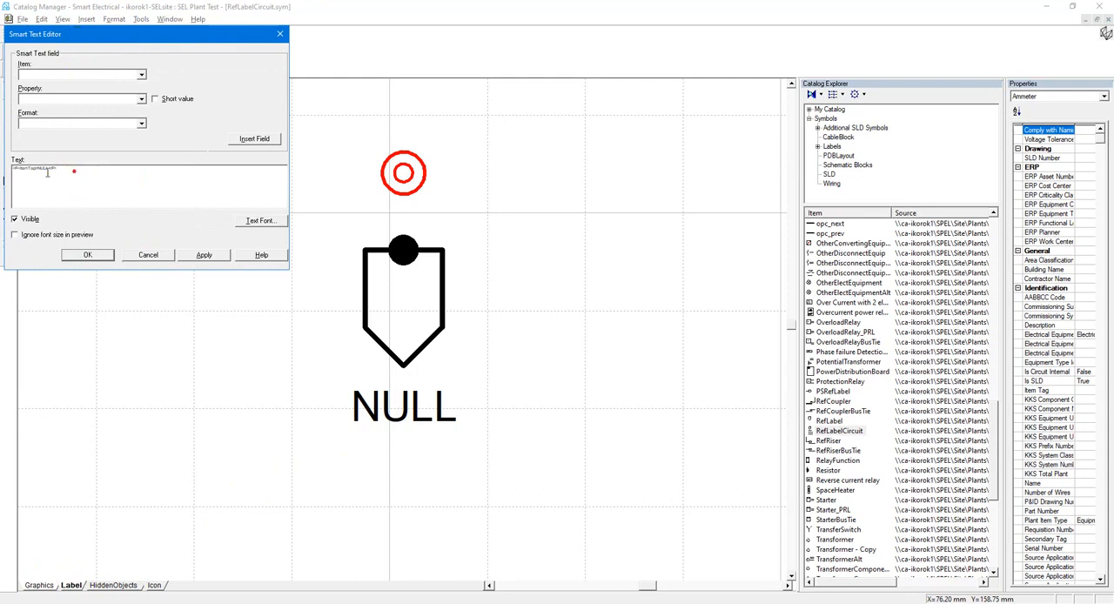
Add a new line after the label's existing text and review the PowerDistributionBoard ItemTag and SLDNo macros in Macros.txt in Notepad.
left_click(79, 172)
key("Return")
left_click(287, 603)
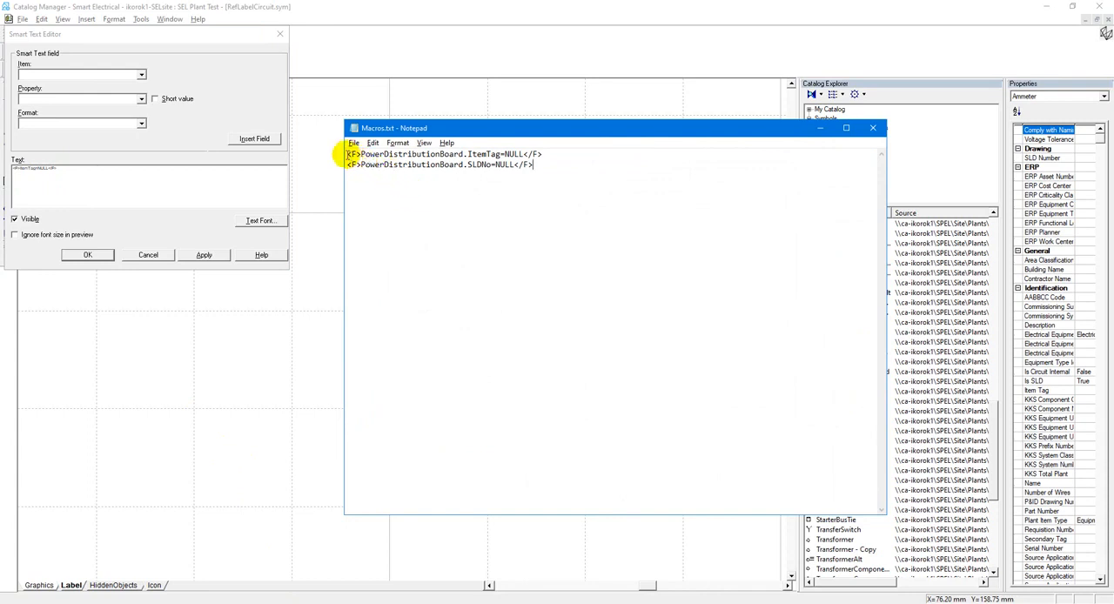
left_click_drag(347, 154, 577, 154)
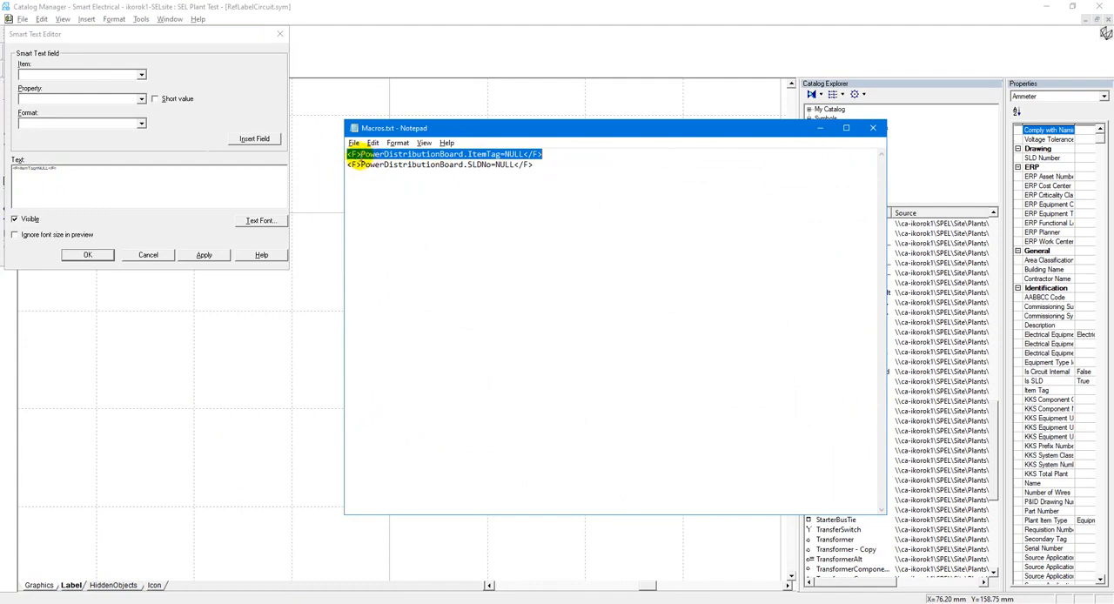
left_click_drag(360, 154, 503, 156)
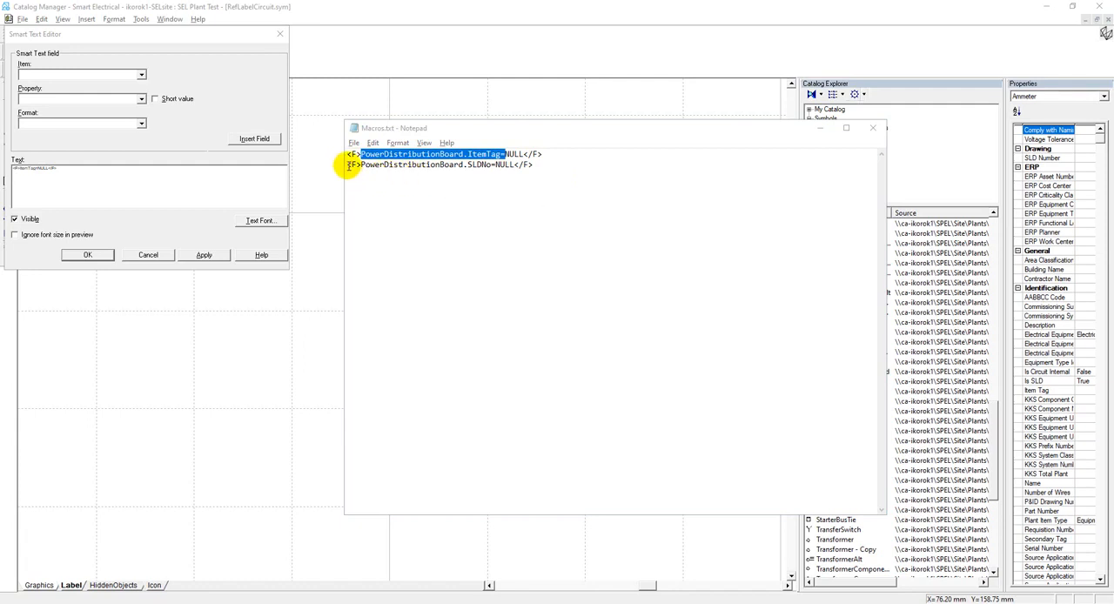
left_click_drag(348, 165, 552, 169)
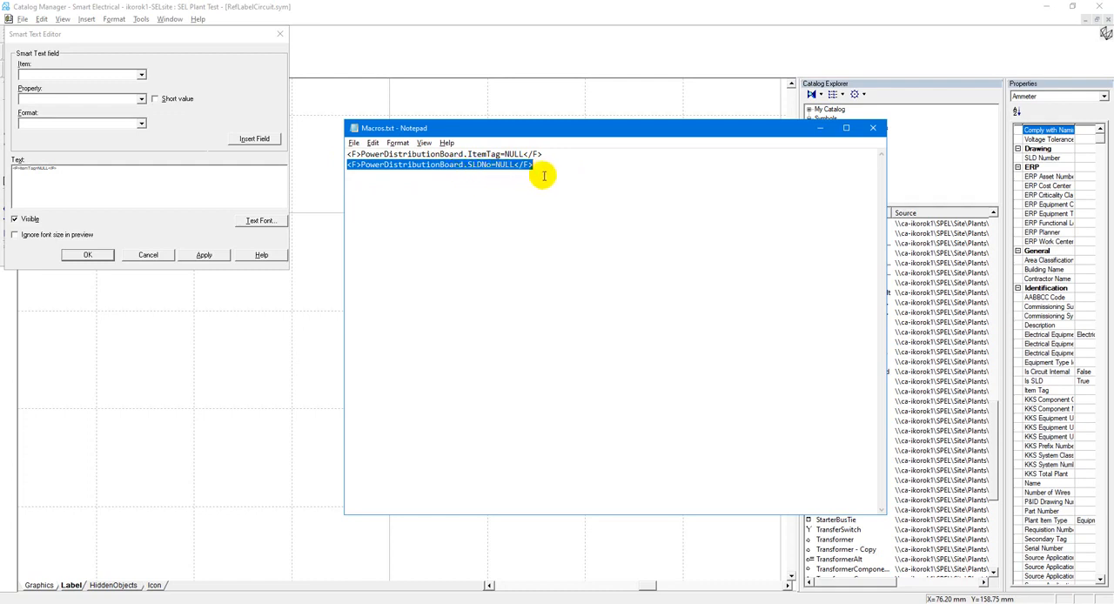
Copy both PowerDistributionBoard macros from Macros.txt into the label's smart text in Catalog Manager and save the symbol.
left_click_drag(479, 192, 315, 157)
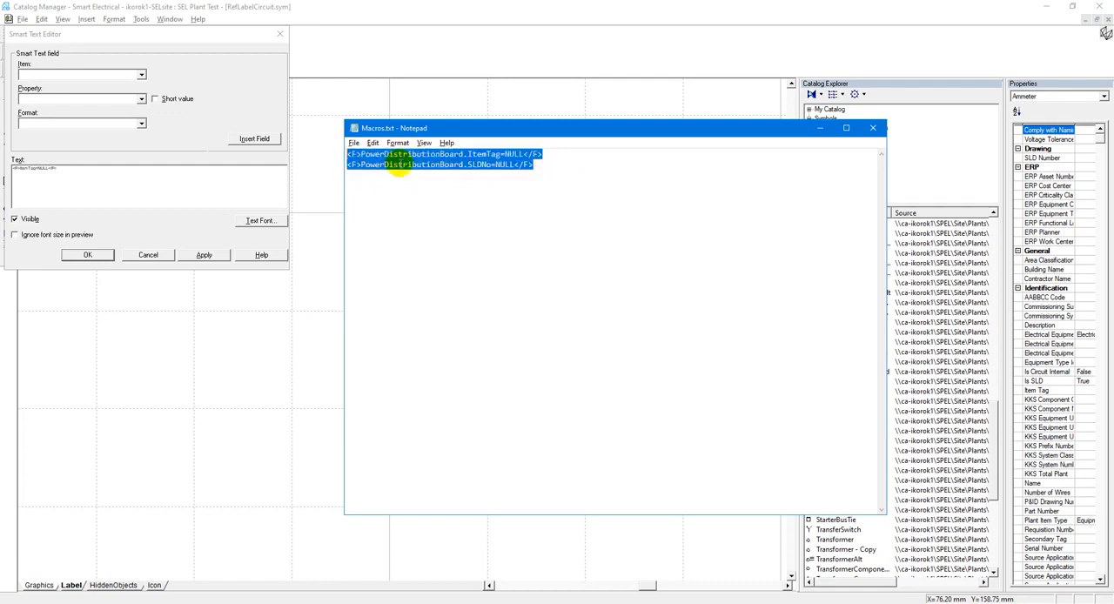
right_click(397, 164)
left_click(417, 196)
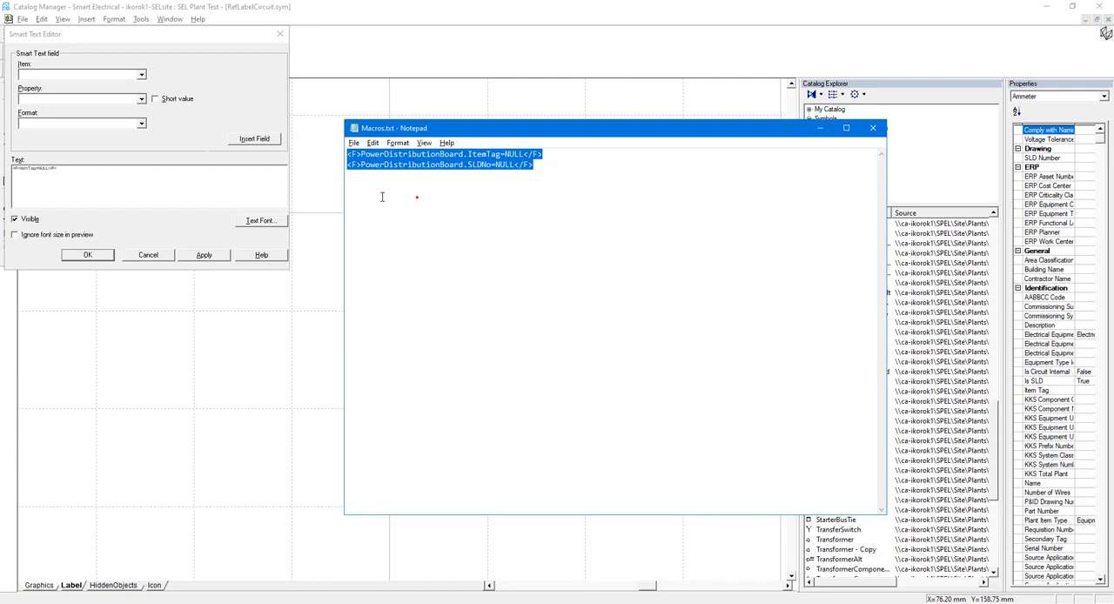
left_click(24, 181)
key("ctrl+v")
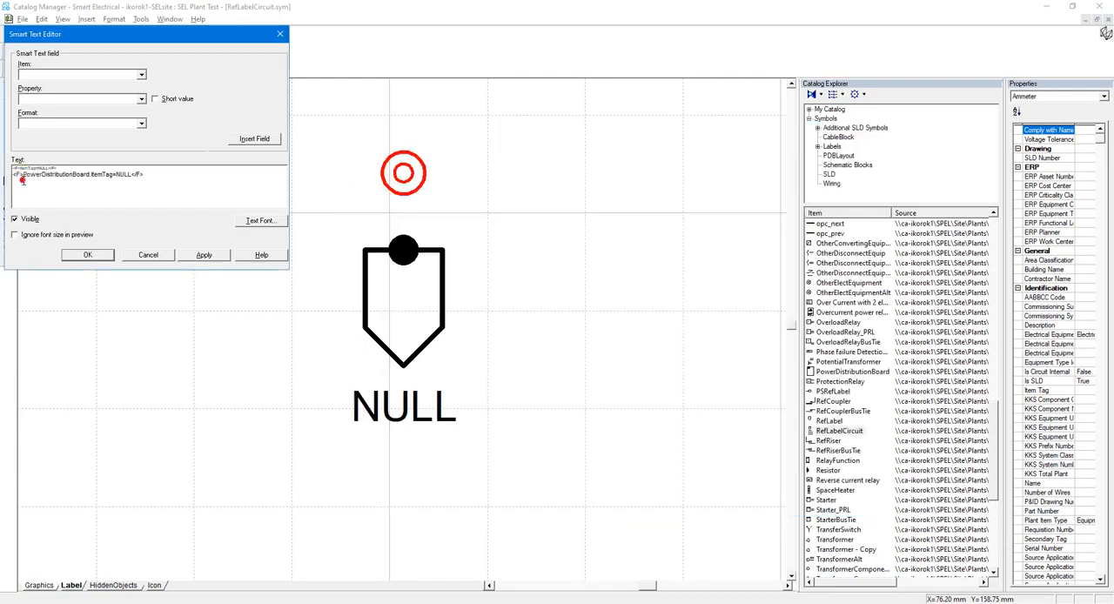
left_click(88, 255)
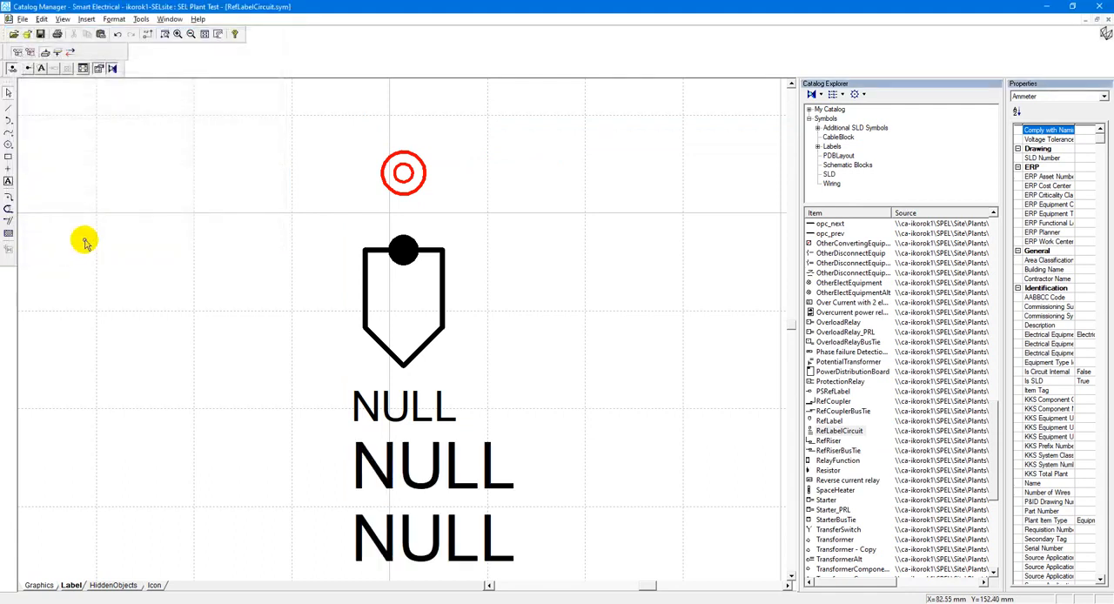
left_click(40, 38)
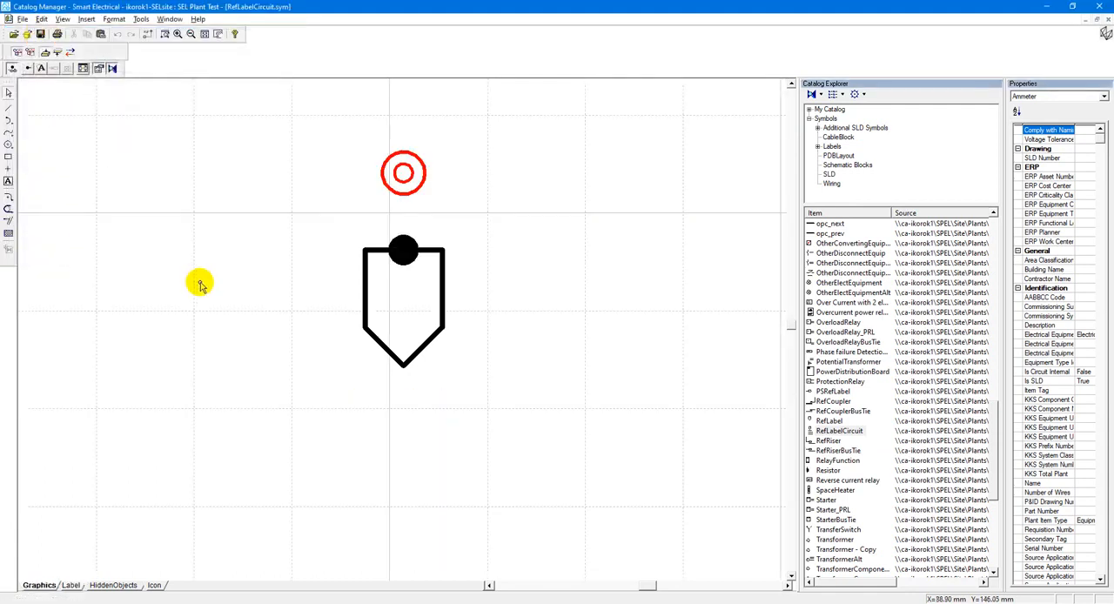
Reopen the label's smart text to check the added ItemTag and SLDNo macros, leaving them unedited.
left_click(71, 585)
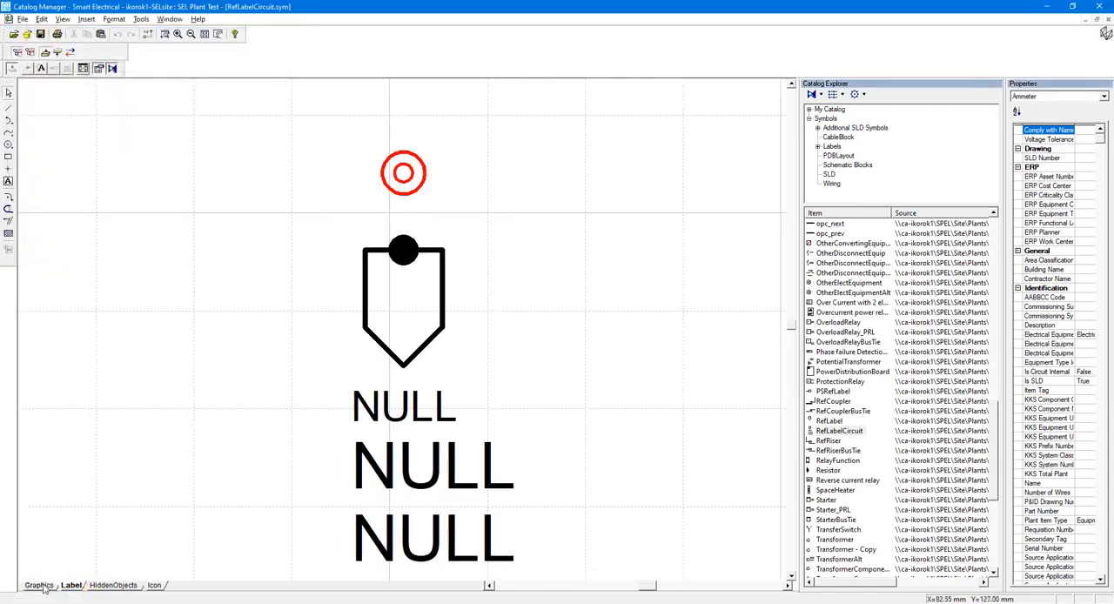
left_click(399, 505)
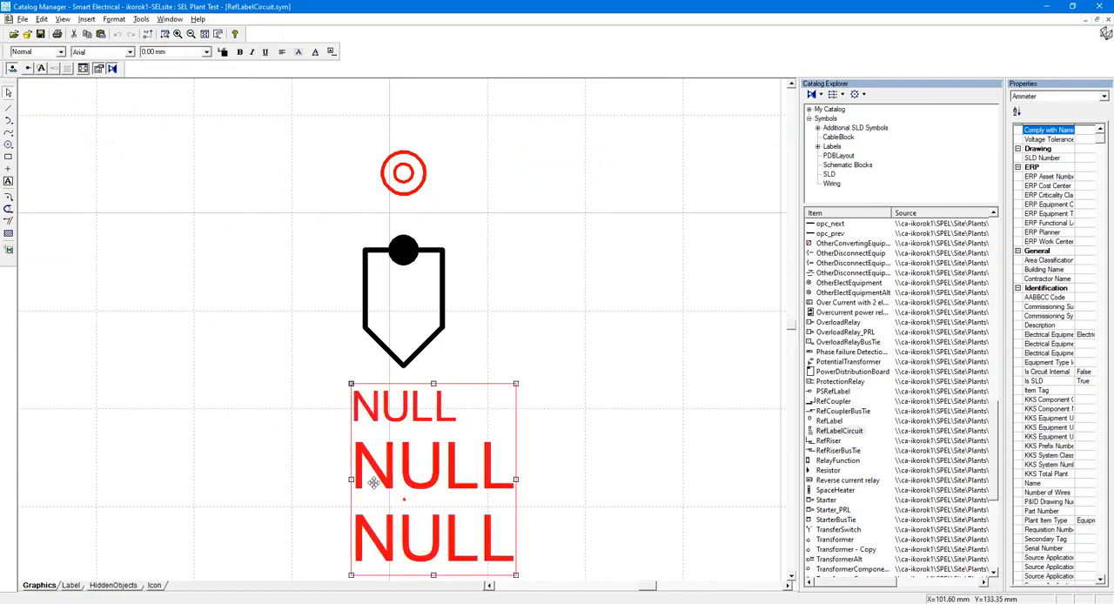
left_click(40, 69)
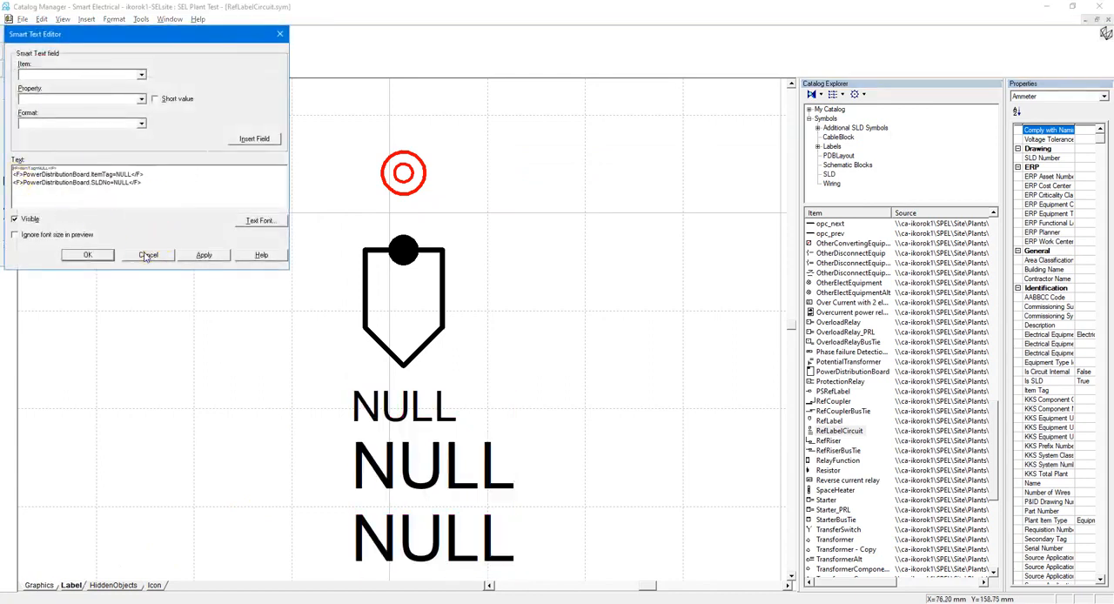
left_click(147, 256)
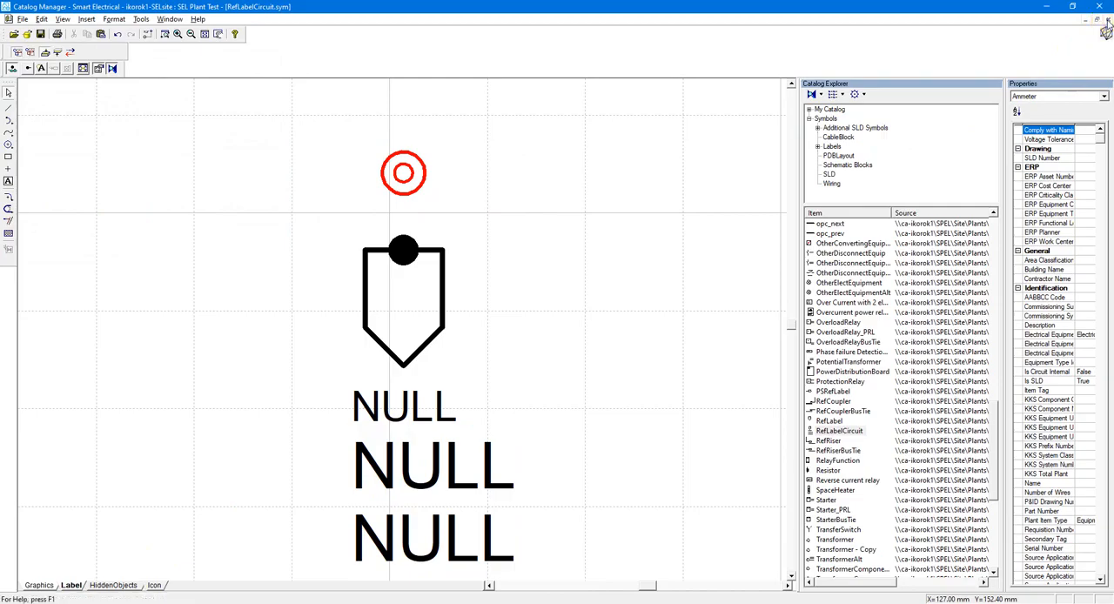
Close the RefLabelCircuit symbol and return to the SLD 2 drawing in Smart Electrical with Notepad out of the way.
left_click(1108, 20)
left_click(1047, 7)
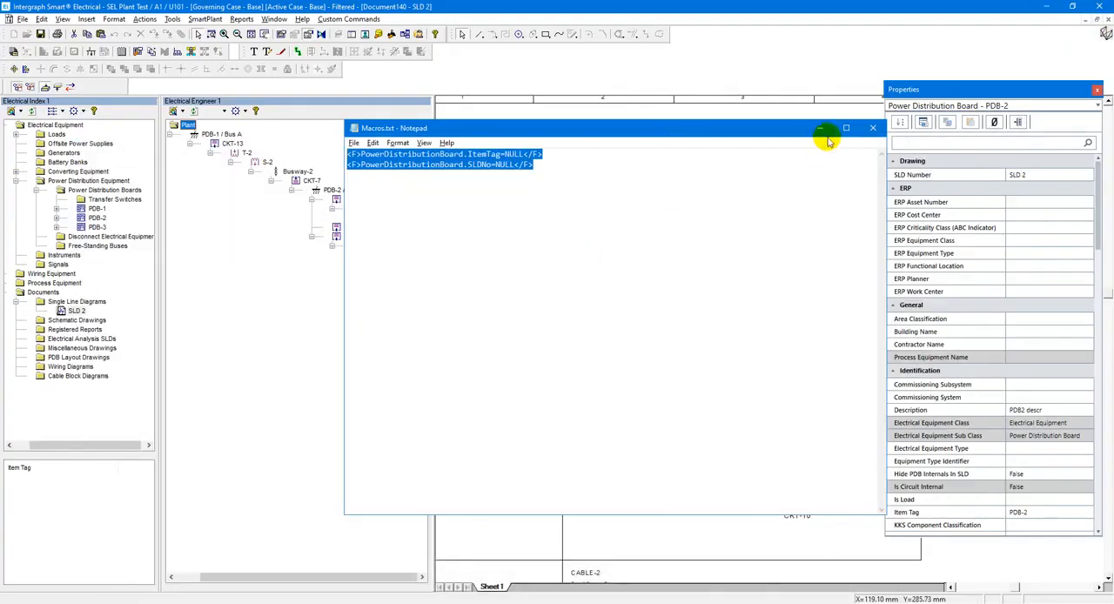
left_click(820, 129)
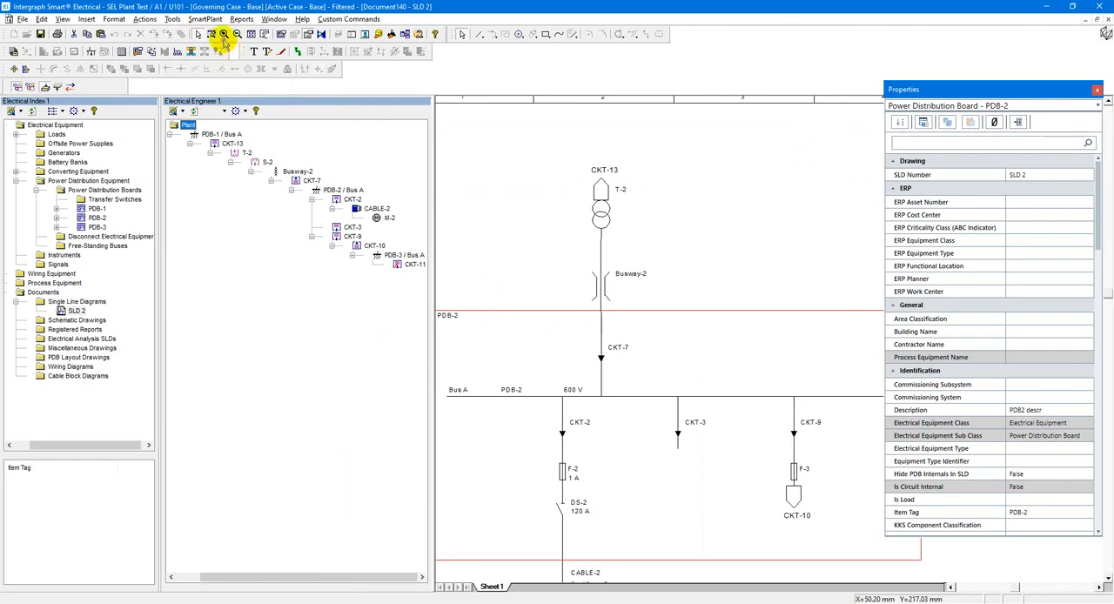
Regenerate the SLD 2 drawing with its existing drawing options, and close it with the changes saved.
left_click(173, 19)
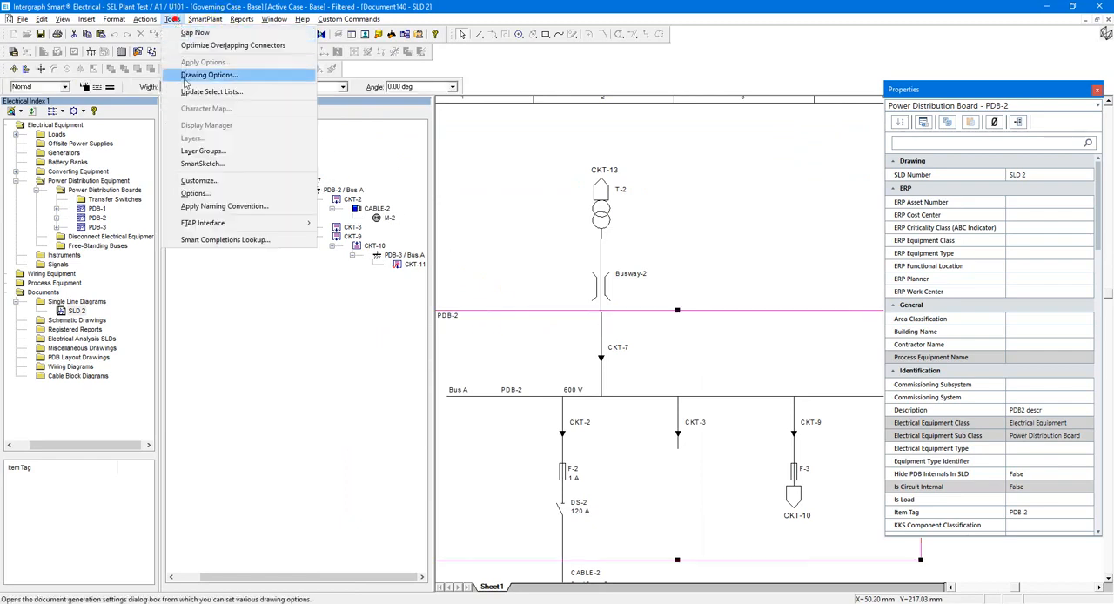
left_click(184, 78)
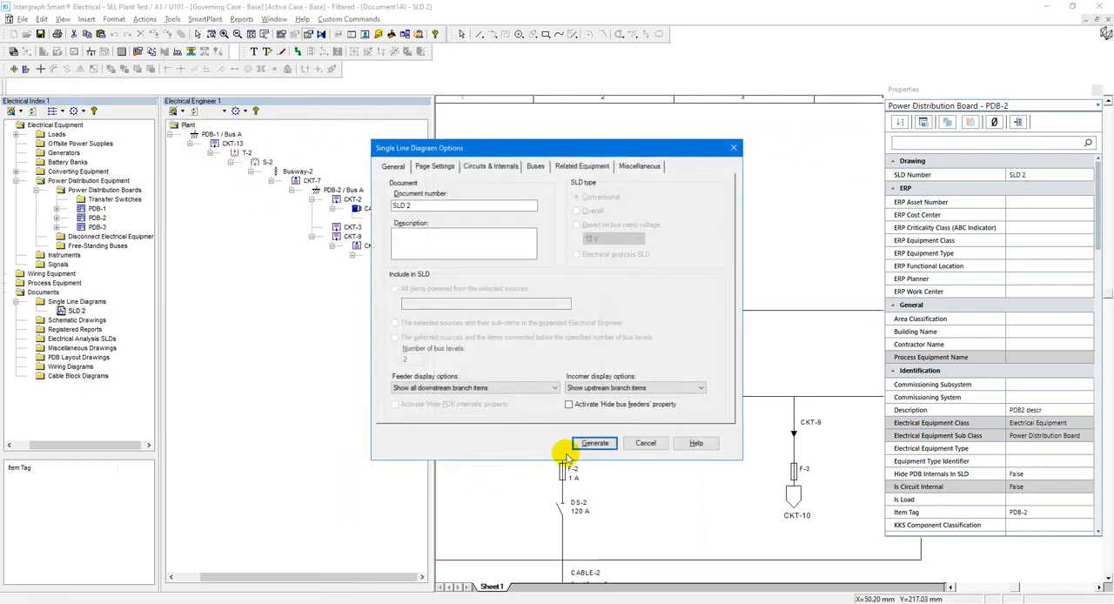
left_click(585, 445)
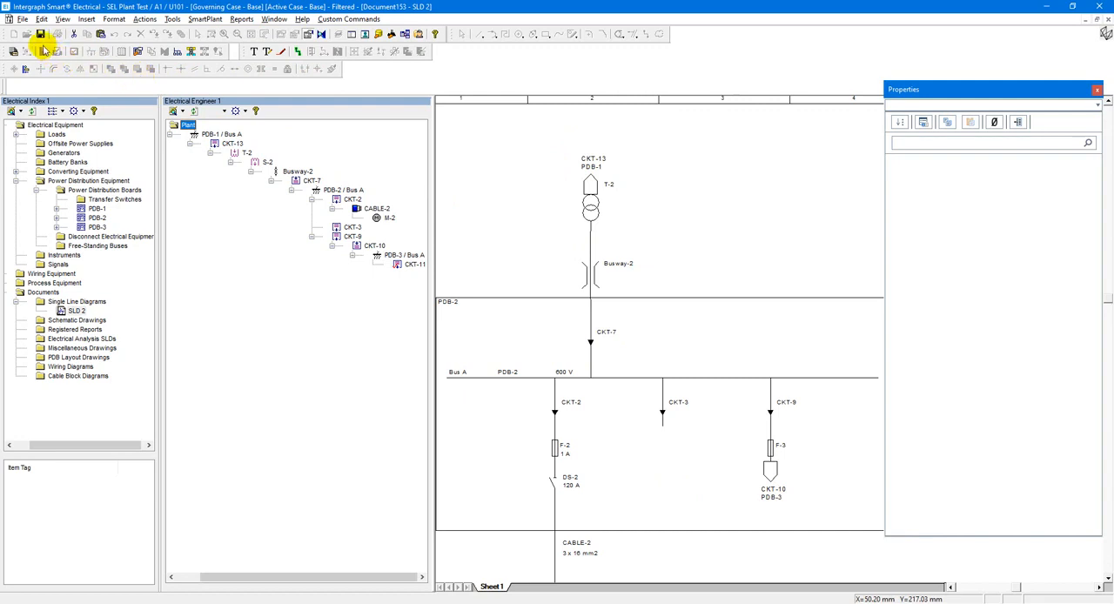
left_click(1107, 28)
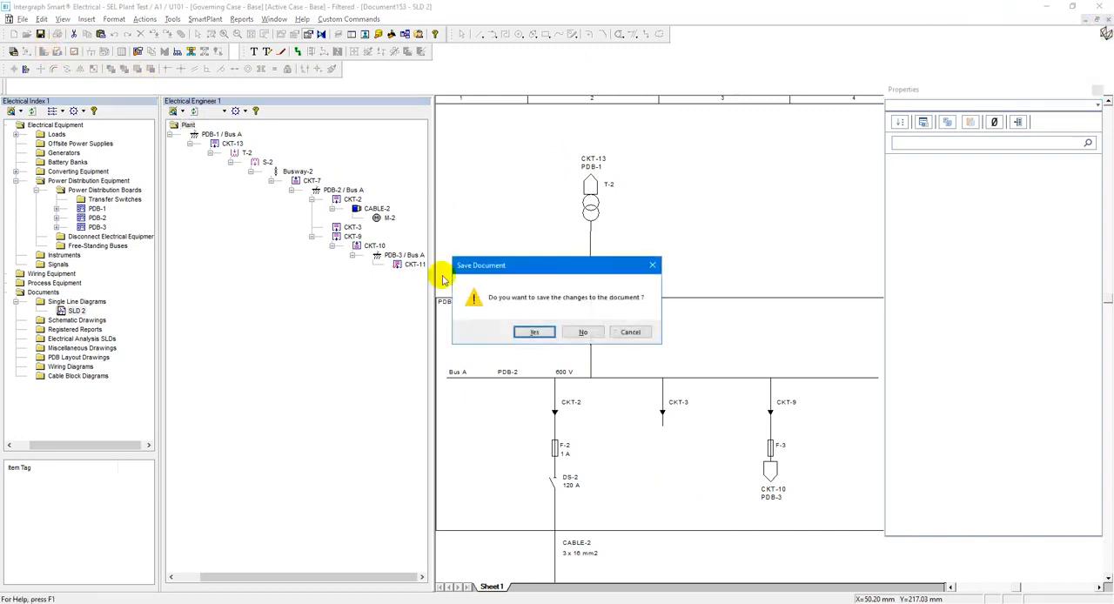
left_click(520, 331)
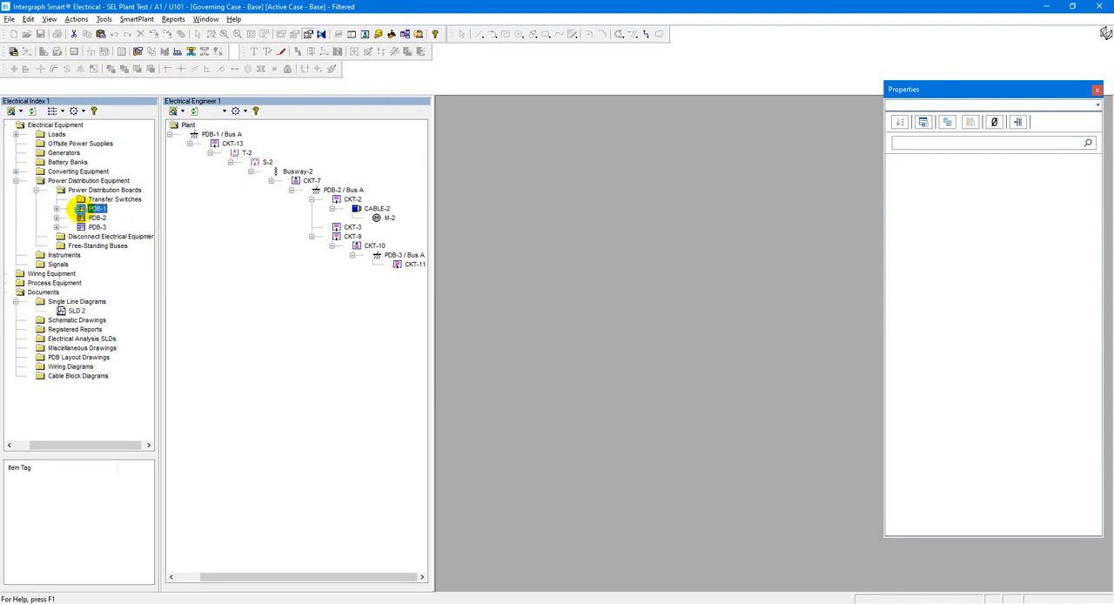
Generate a single line diagram numbered SLD 1 for PDB-1, showing all downstream branch items and upstream branch items.
right_click(94, 209)
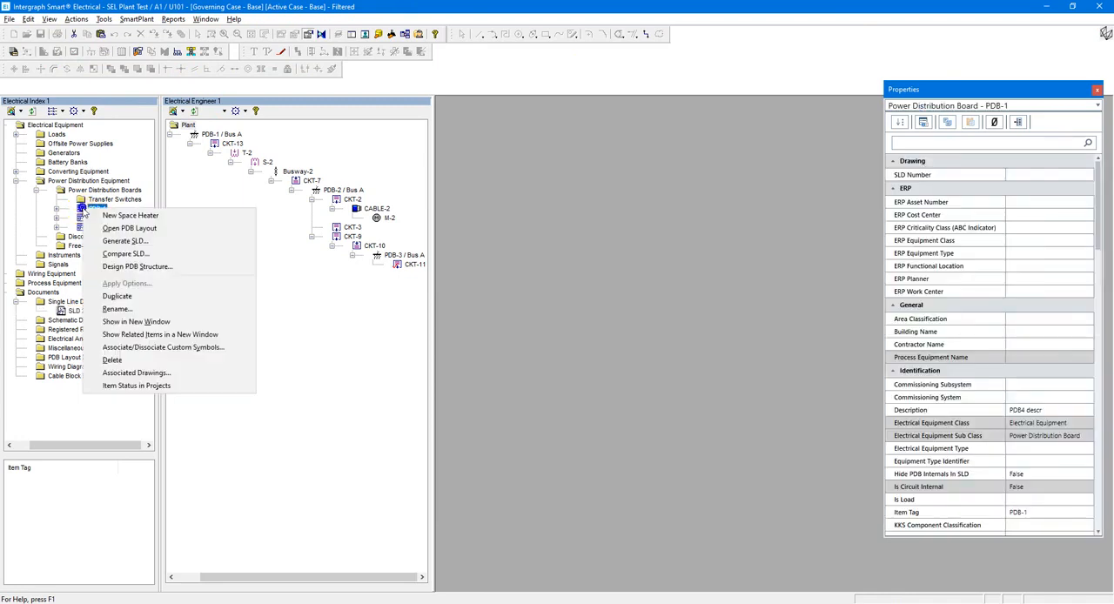
left_click(145, 242)
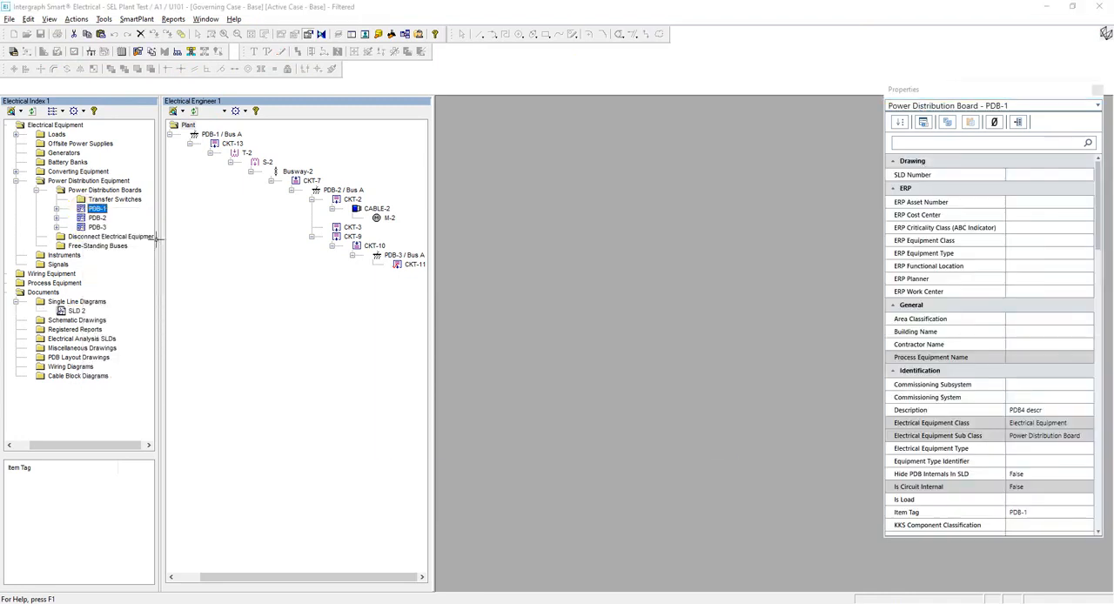
left_click(419, 206)
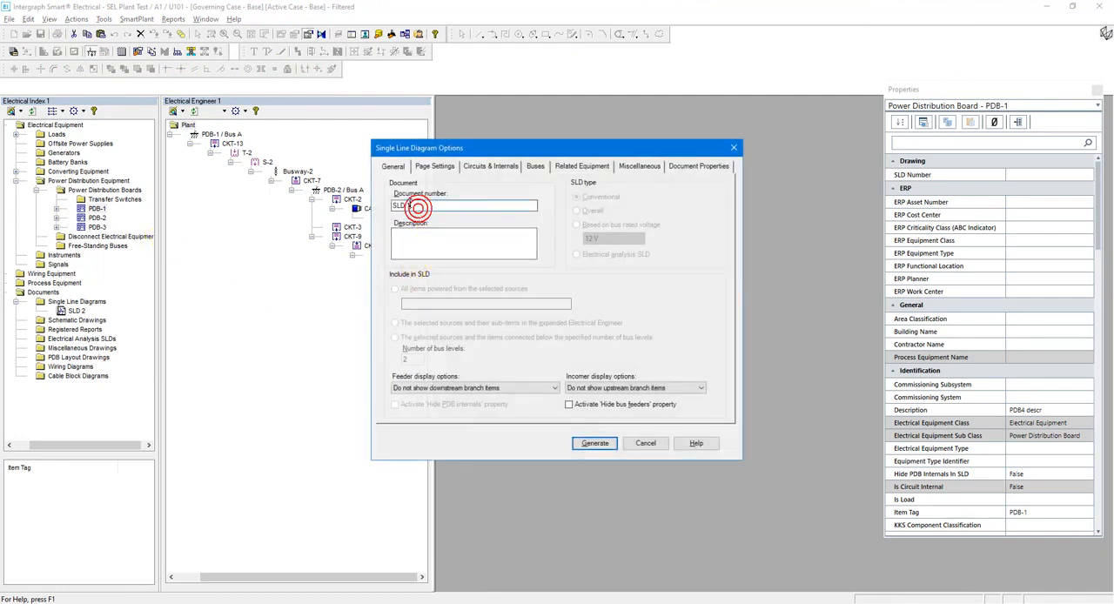
left_click(475, 388)
left_click(417, 414)
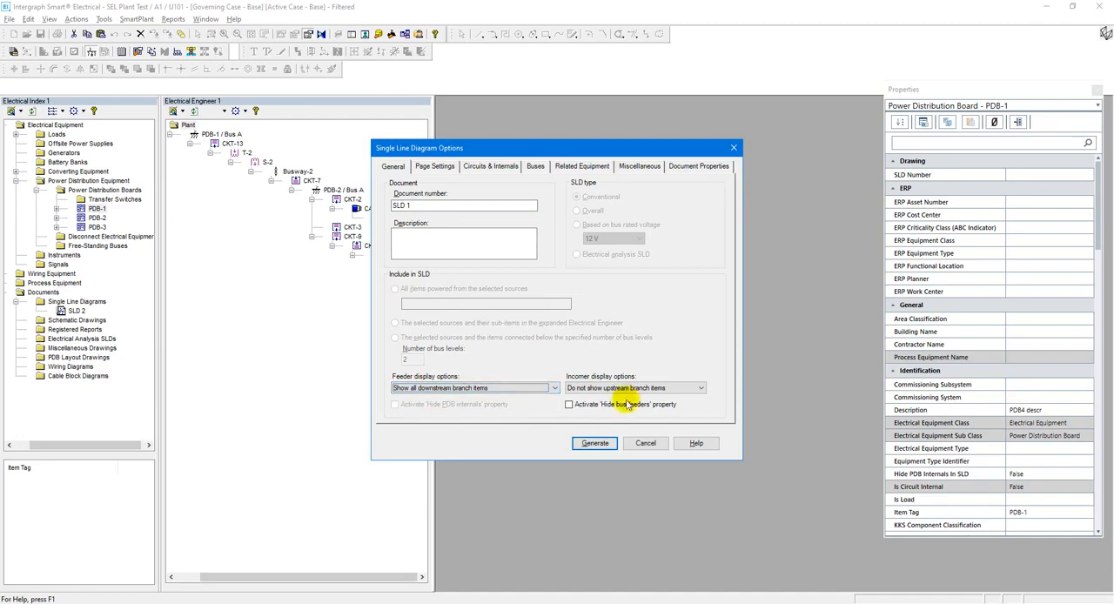
left_click(612, 388)
left_click(606, 407)
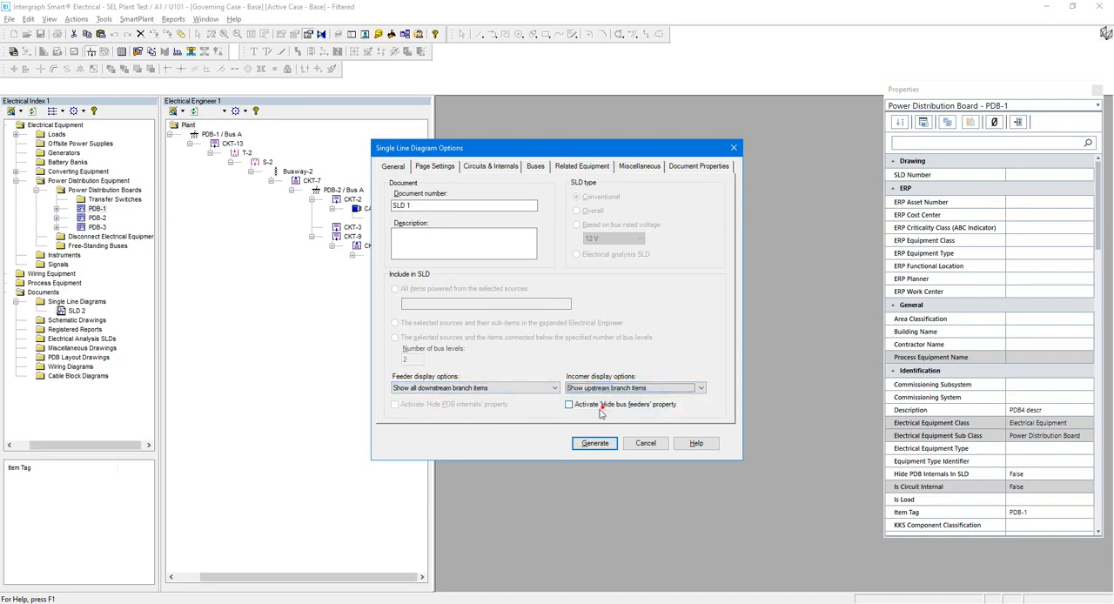
left_click(591, 442)
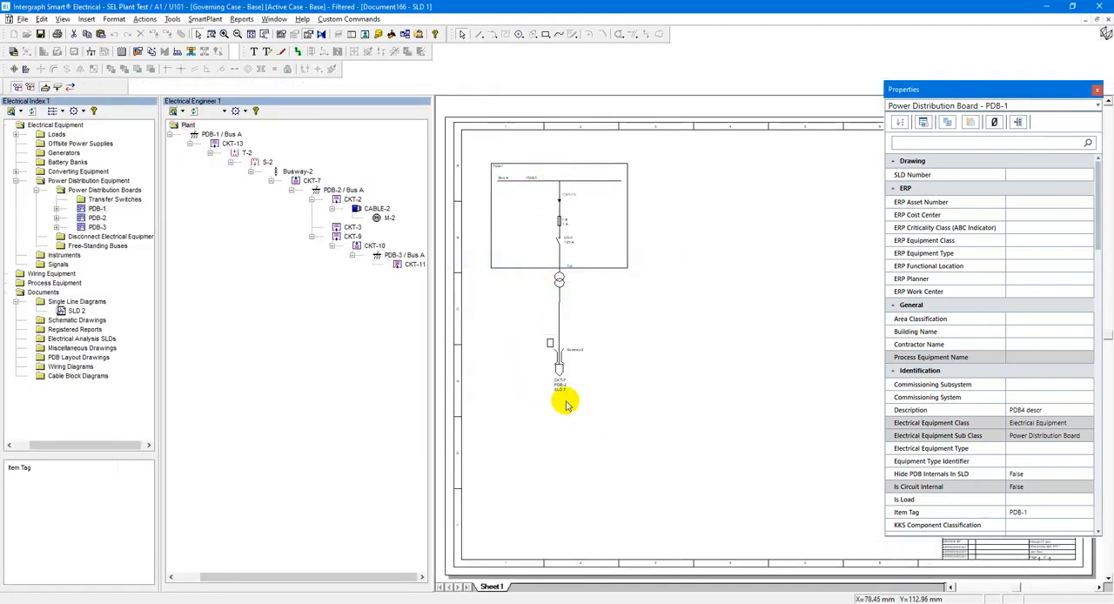
Examine the circuit reference label below Busway-2 and save the SLD 1 drawing.
scroll(565, 403, "up", 5)
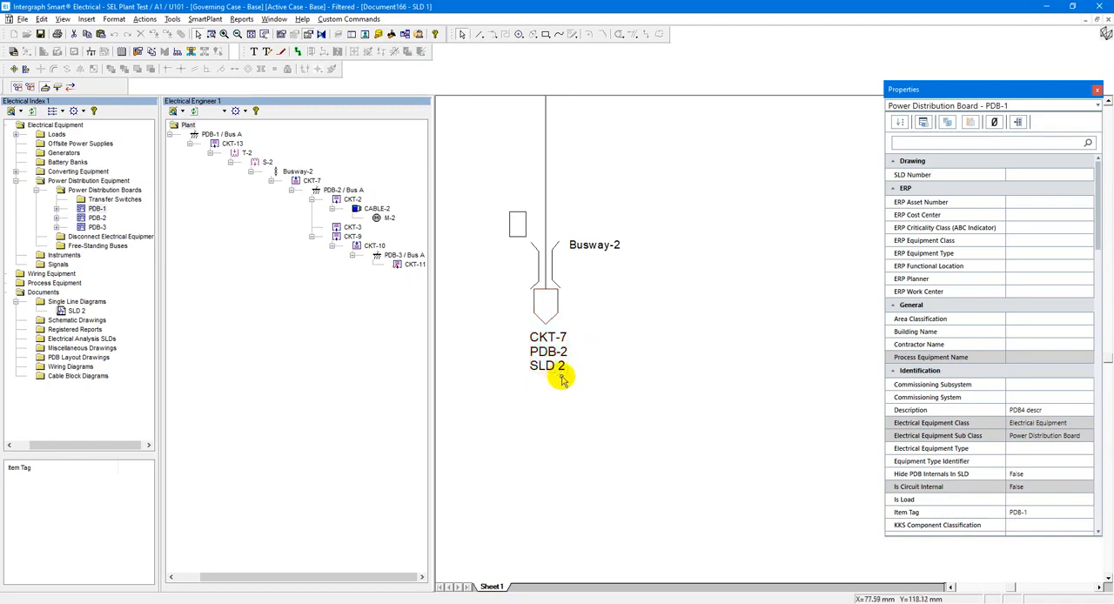
left_click(264, 34)
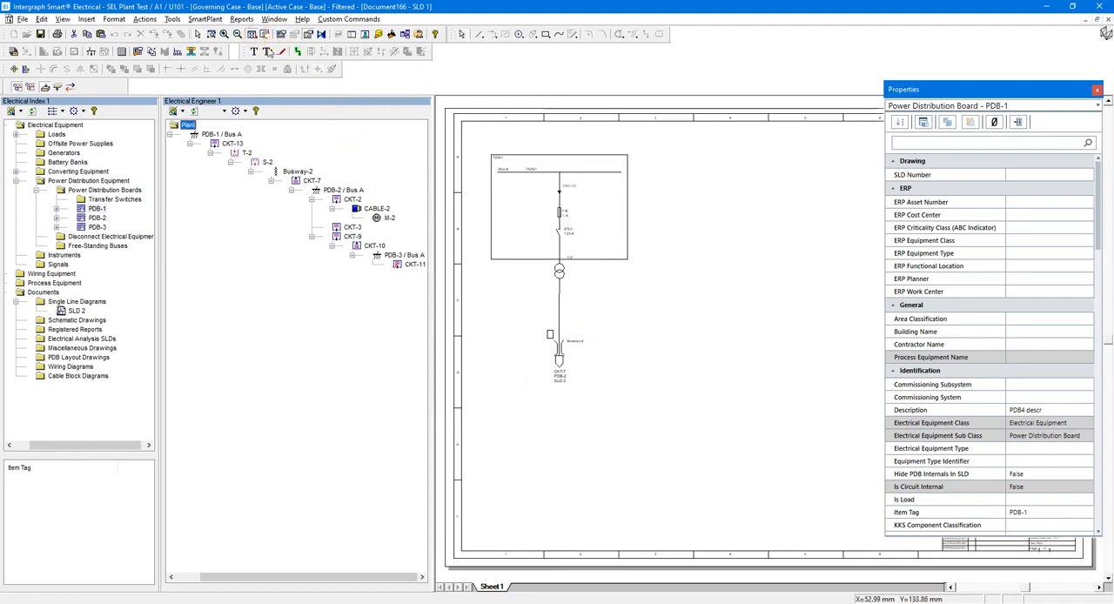
left_click(41, 34)
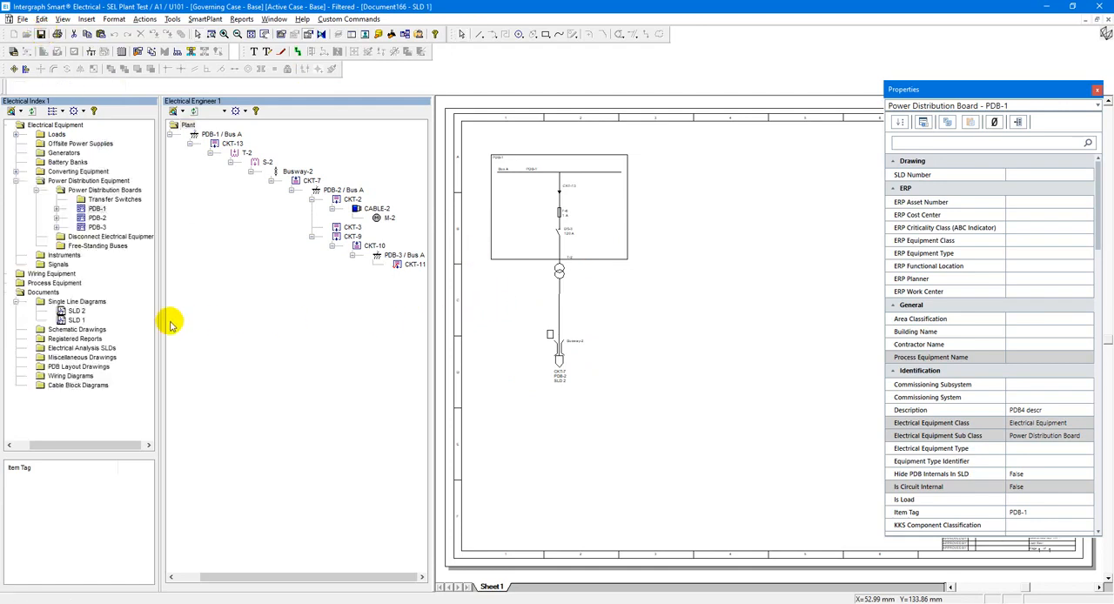
Run the equipment SLD number custom command on the SLD 1 drawing.
left_click(61, 321)
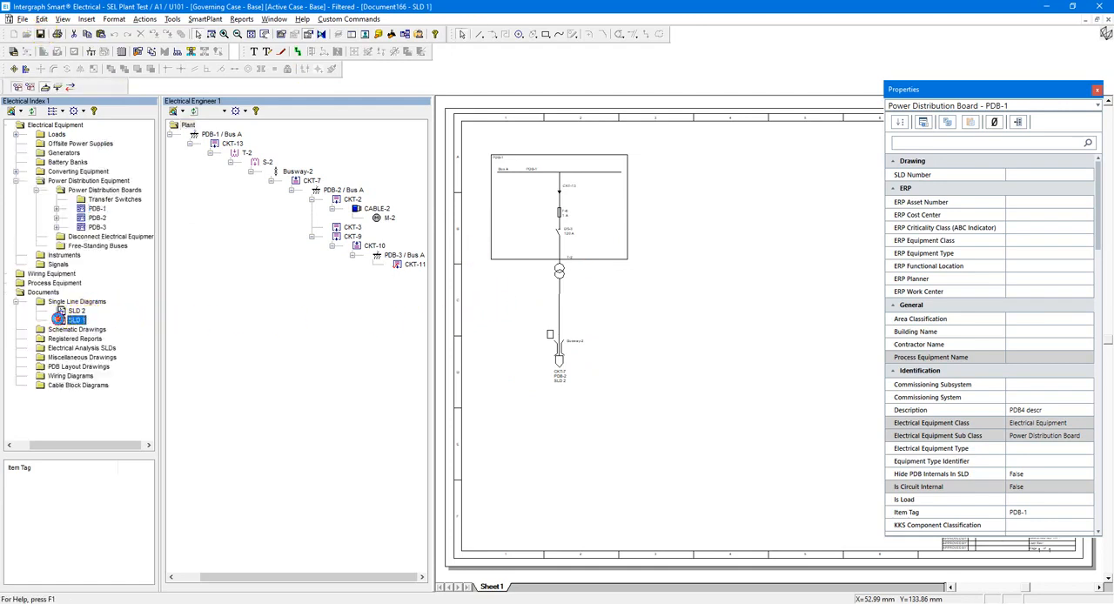
left_click(350, 22)
left_click(354, 35)
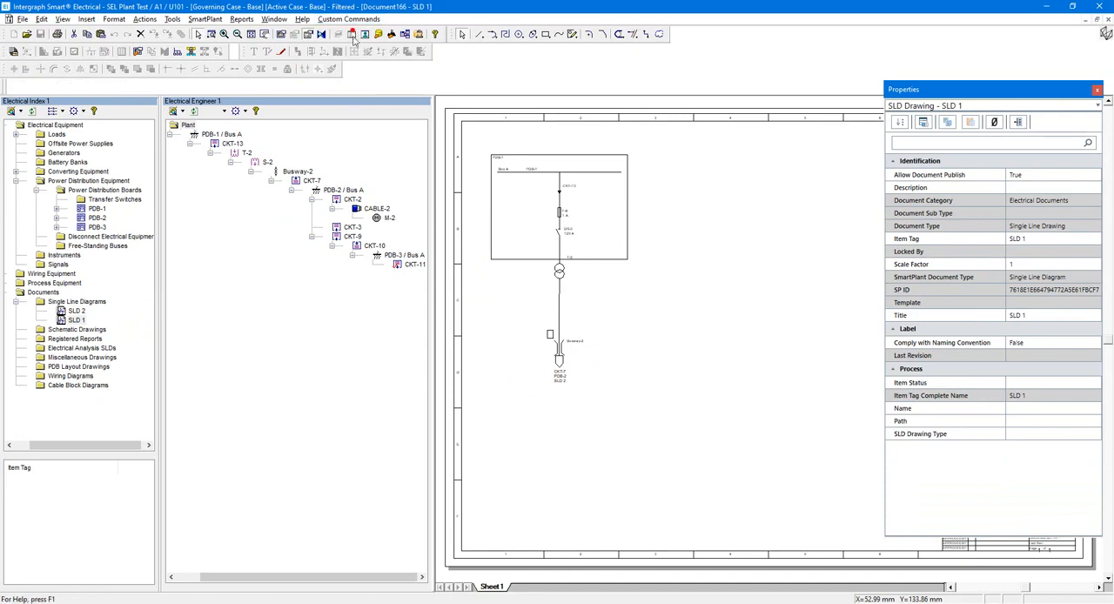
Complete the equipment SLD number command for the selected SLD 1 drawing.
left_click(582, 253)
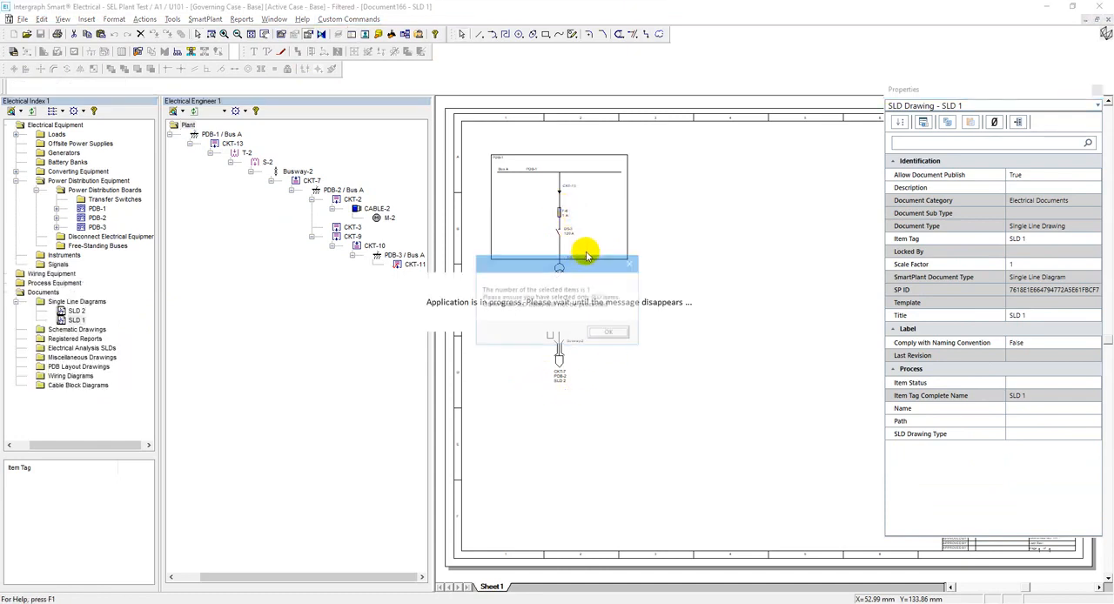
left_click(610, 335)
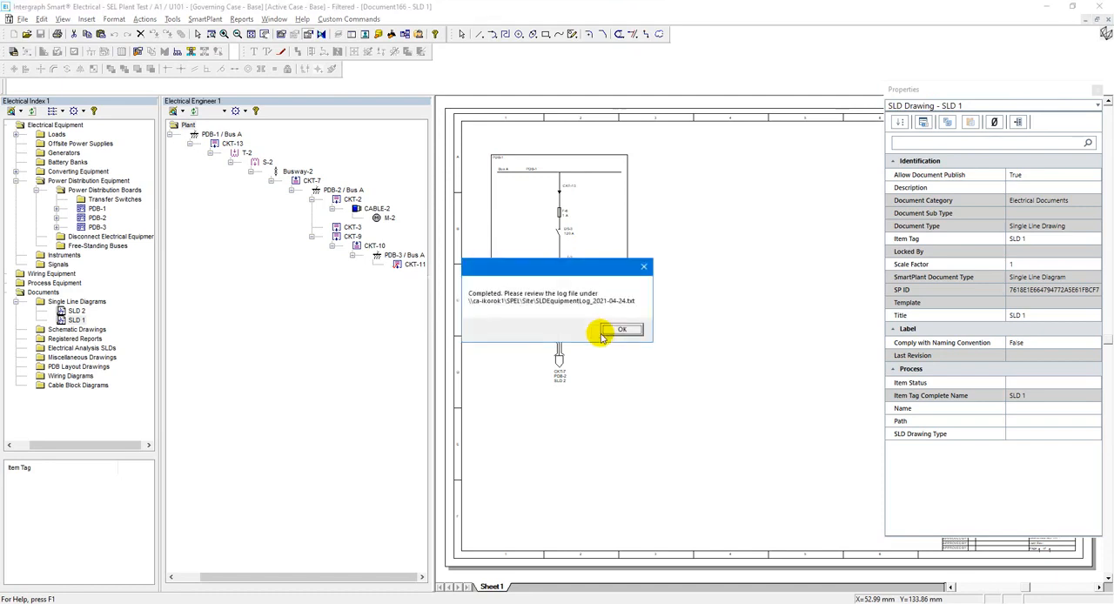
left_click(612, 335)
Check the SLD number of the transformer below PDB-1 and close the SLD 1 drawing with the changes saved.
left_click(561, 273)
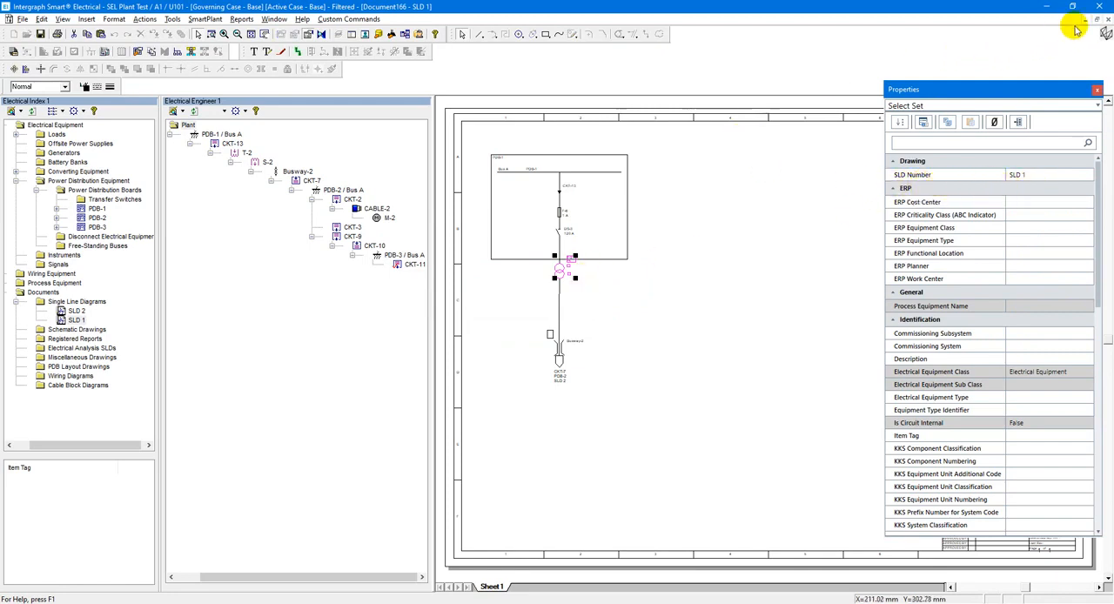
left_click(1108, 19)
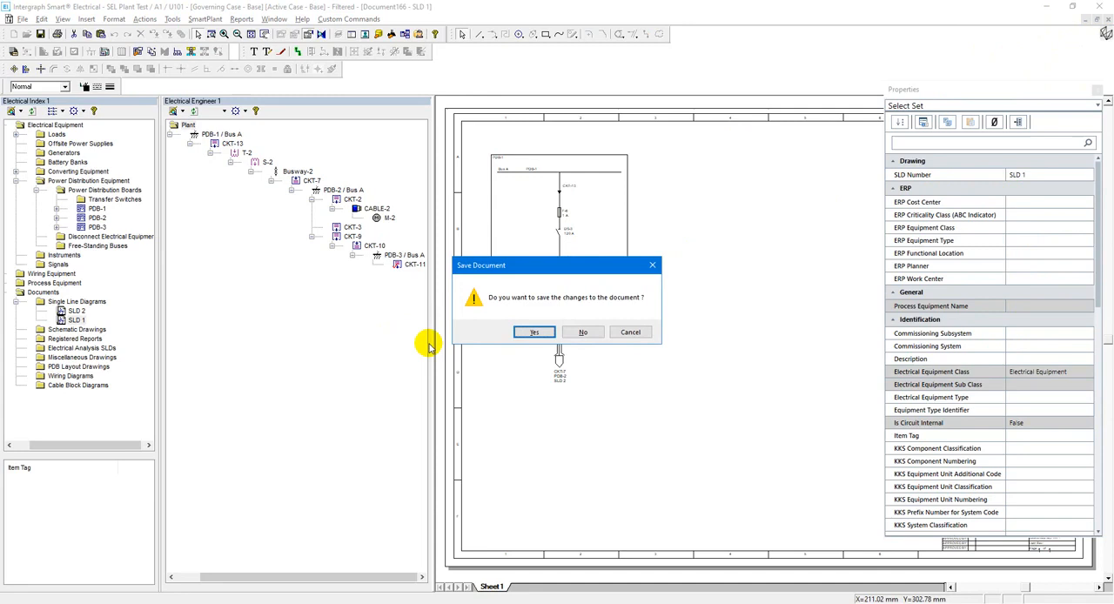
left_click(533, 332)
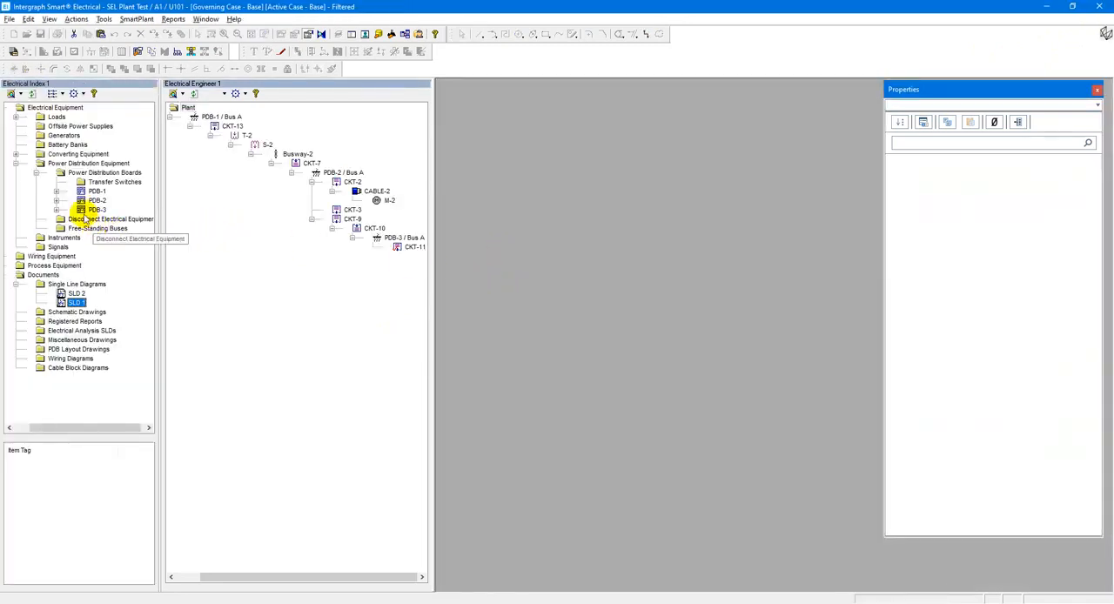
Generate a single line diagram numbered SLD 3 for PDB-3, showing all downstream branch items and upstream branch items.
right_click(79, 211)
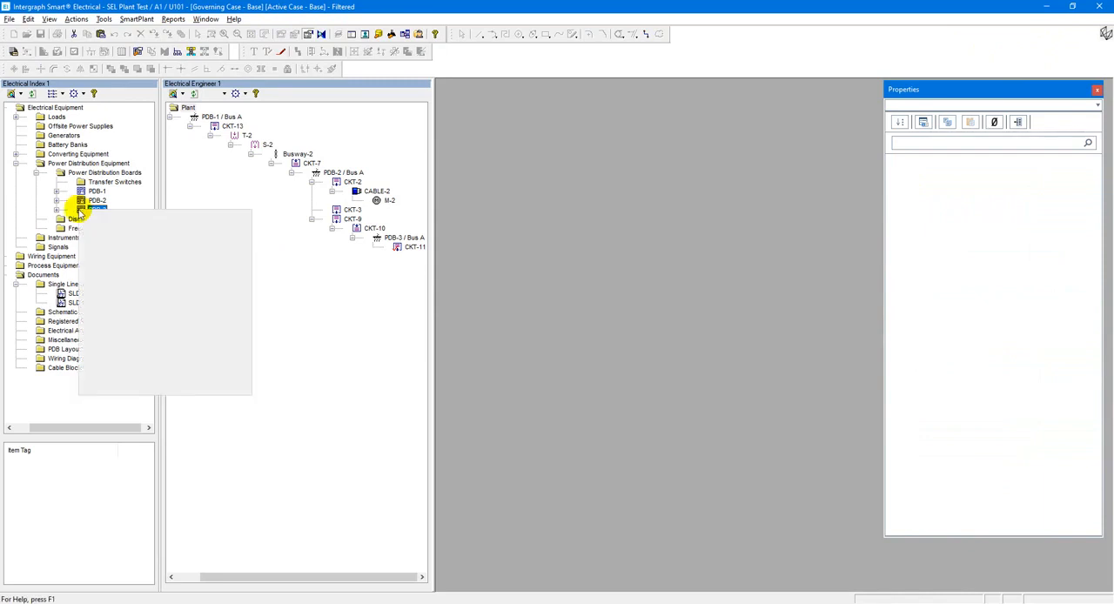
left_click(146, 246)
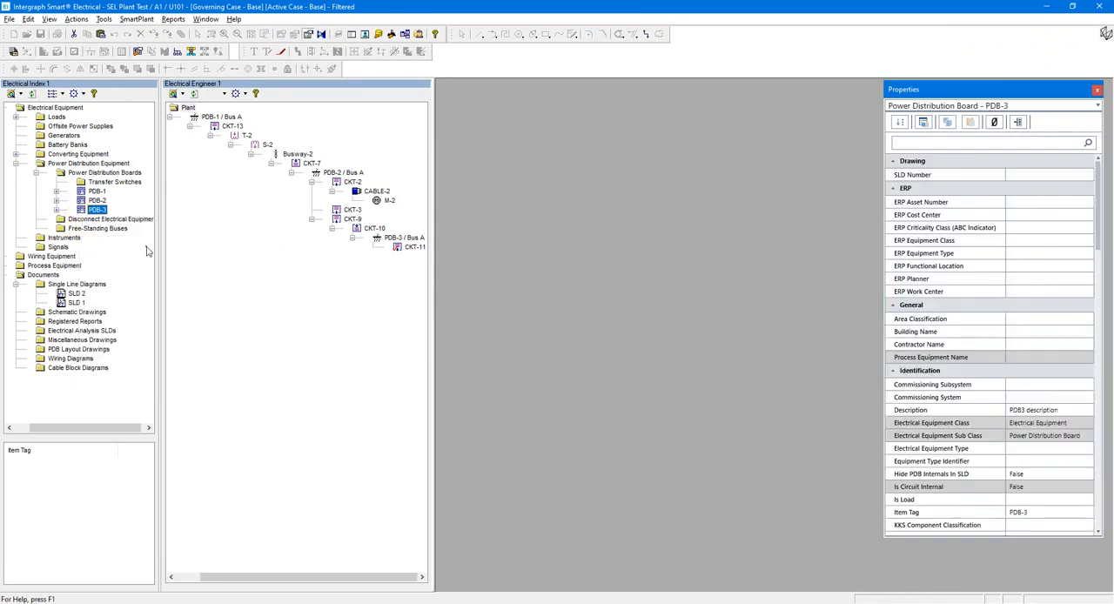
left_click(408, 207)
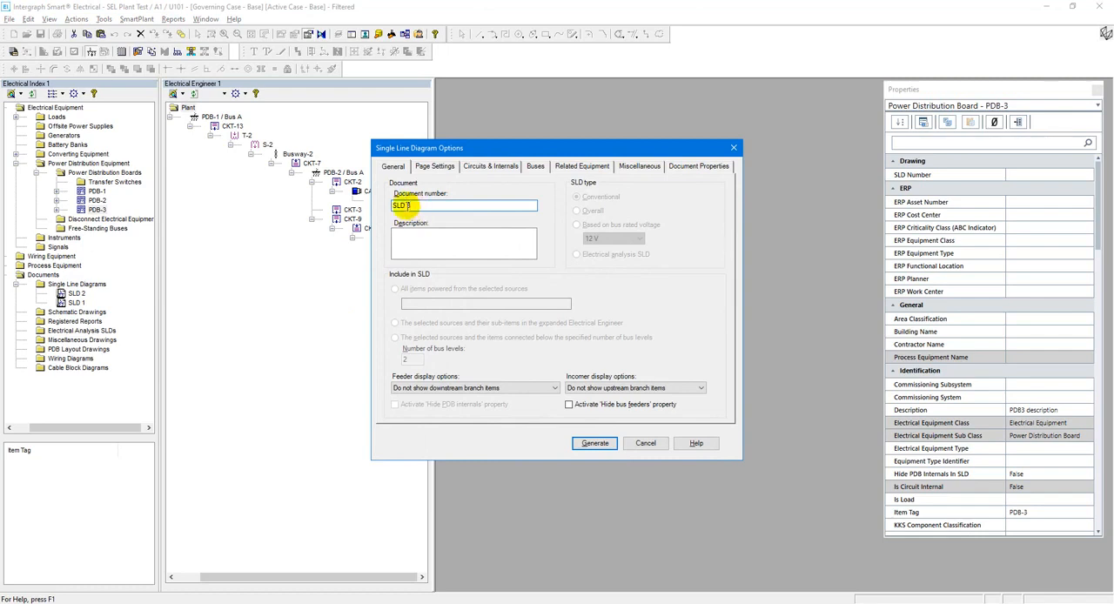
left_click(440, 388)
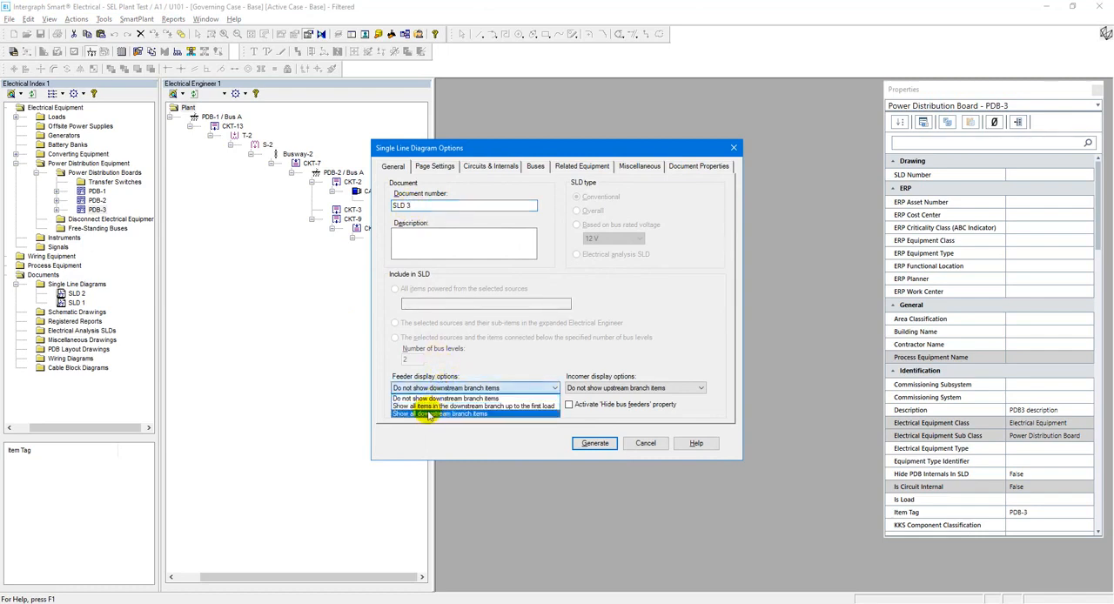
left_click(429, 414)
left_click(619, 388)
left_click(596, 410)
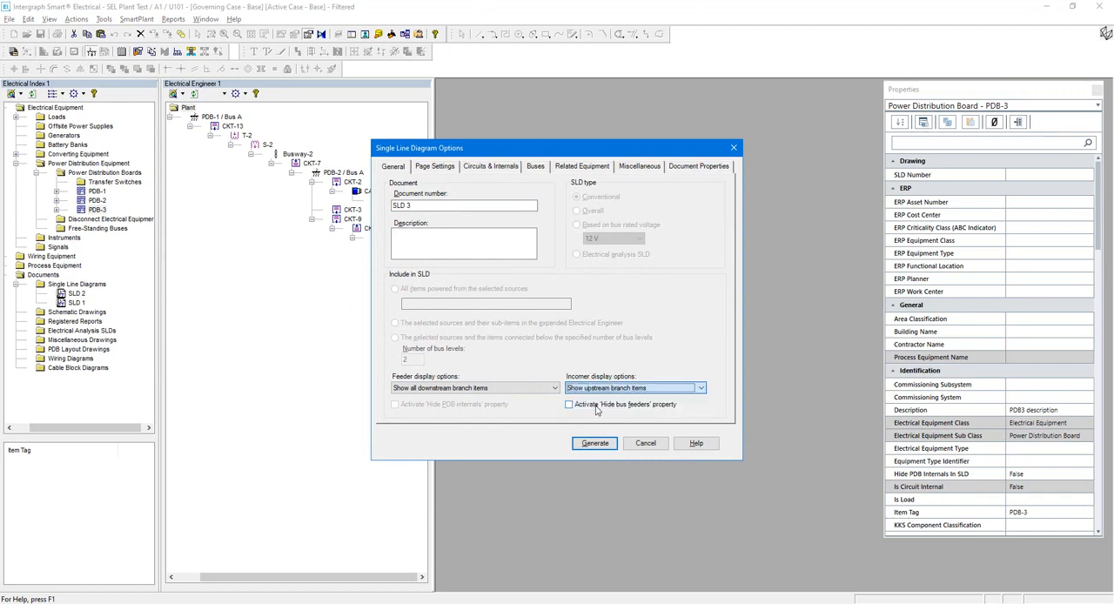
left_click(594, 442)
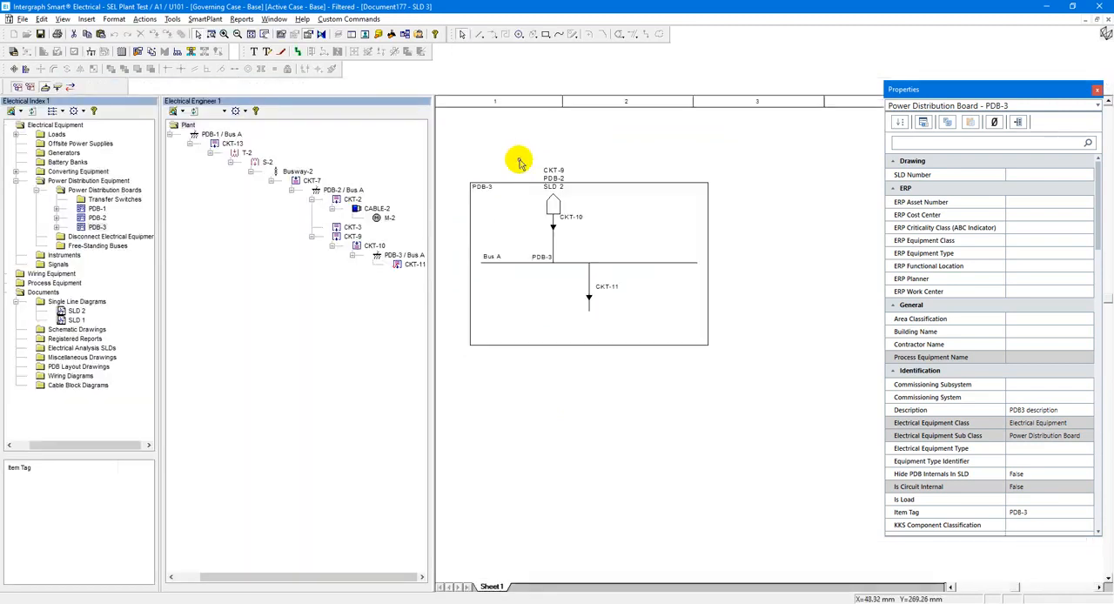
Examine the circuit reference label above CKT-10 and save the SLD 3 drawing.
scroll(518, 165, "up", 2)
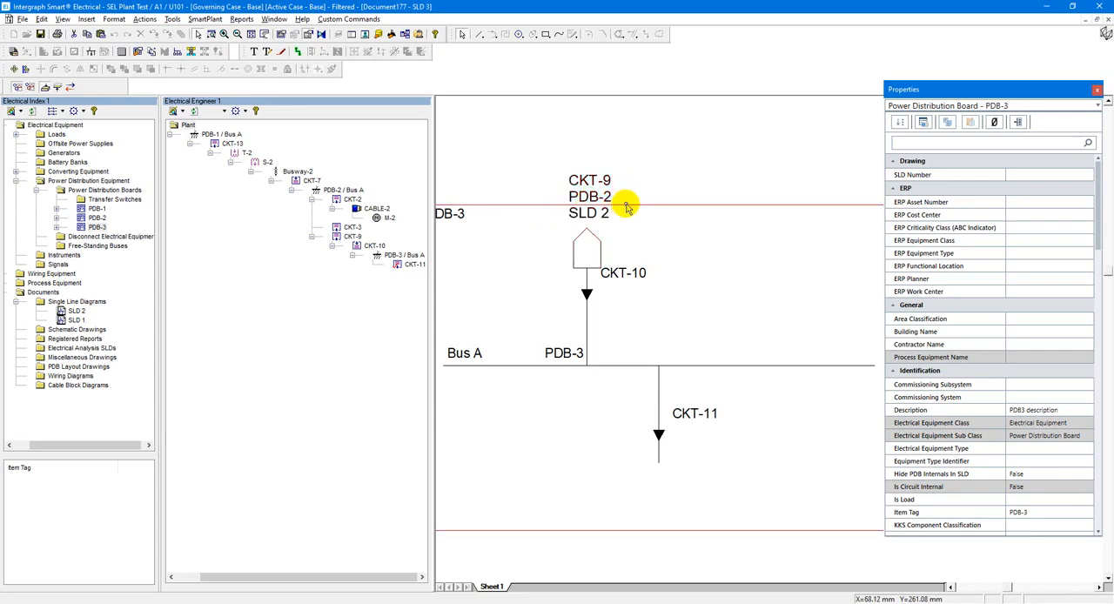
left_click(251, 35)
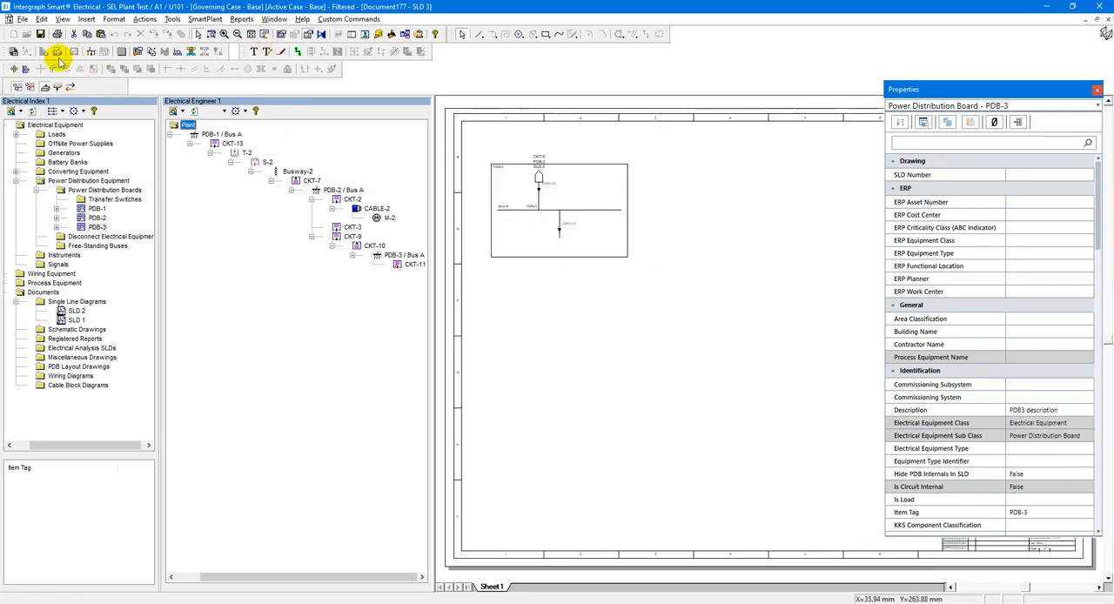
left_click(40, 35)
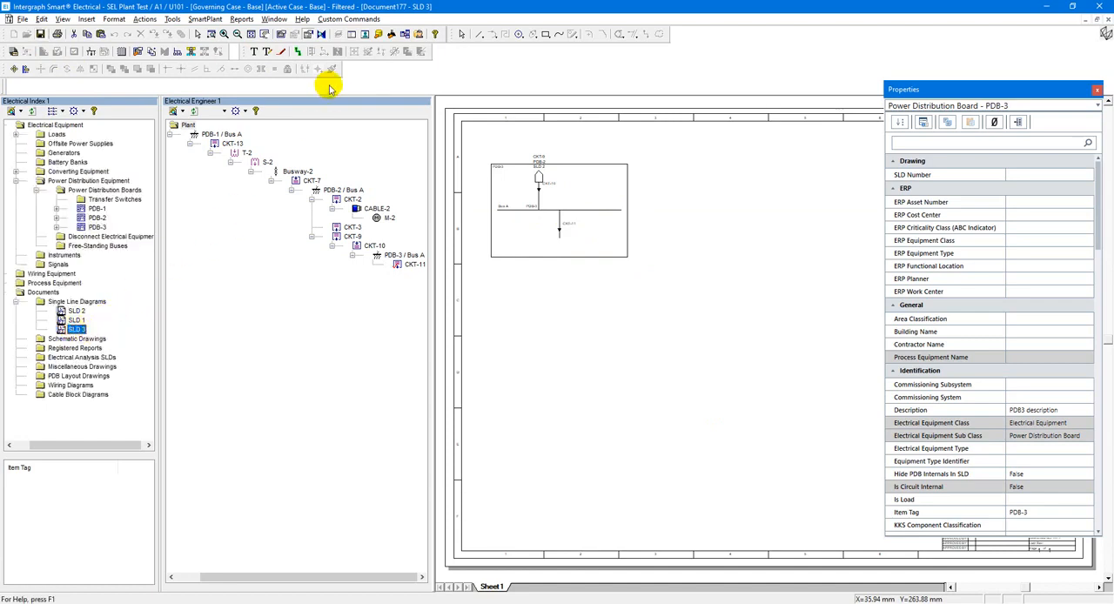
Run the CustomEquipSLD.dll custom command on the SLD 3 drawing to write its SLD number to the equipment.
left_click(362, 21)
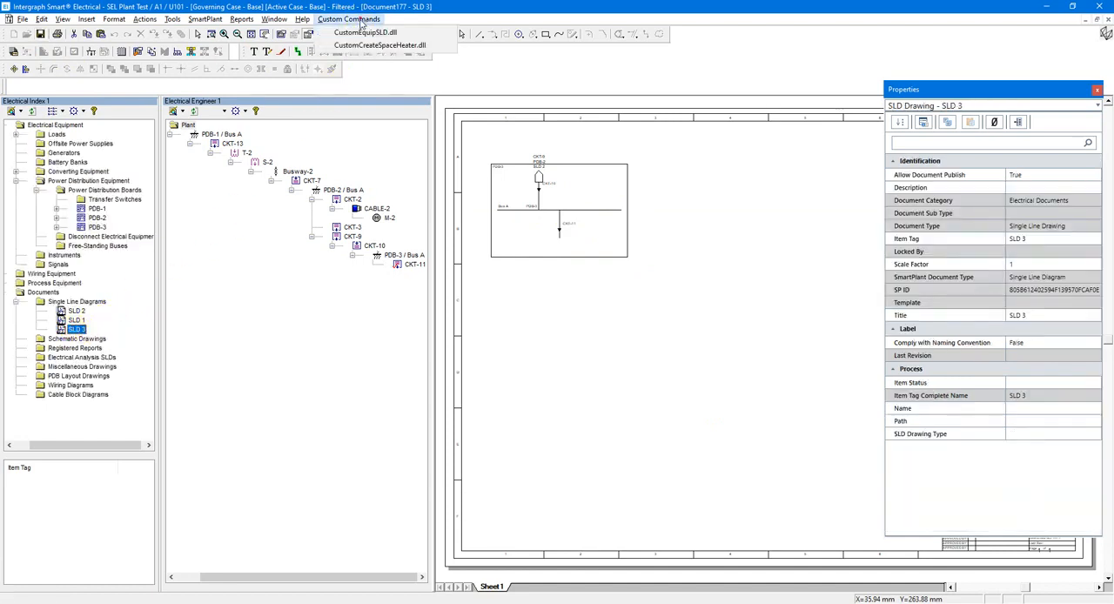
left_click(355, 31)
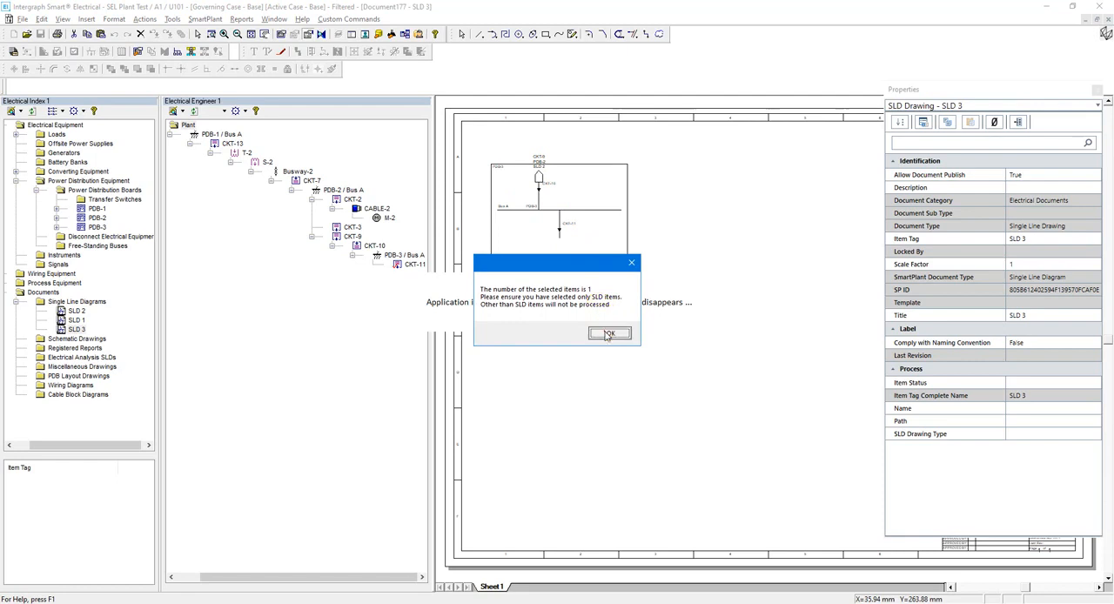
left_click(609, 333)
left_click(624, 331)
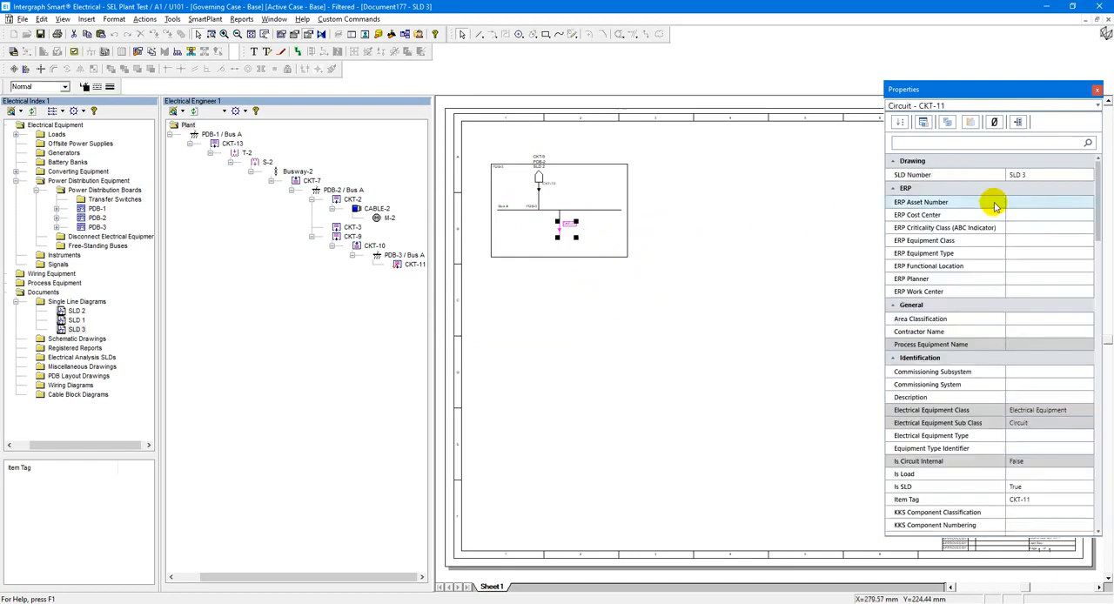
Check the SLD number of Bus A in PDB-3 and close the SLD 3 drawing with the changes saved.
left_click(600, 211)
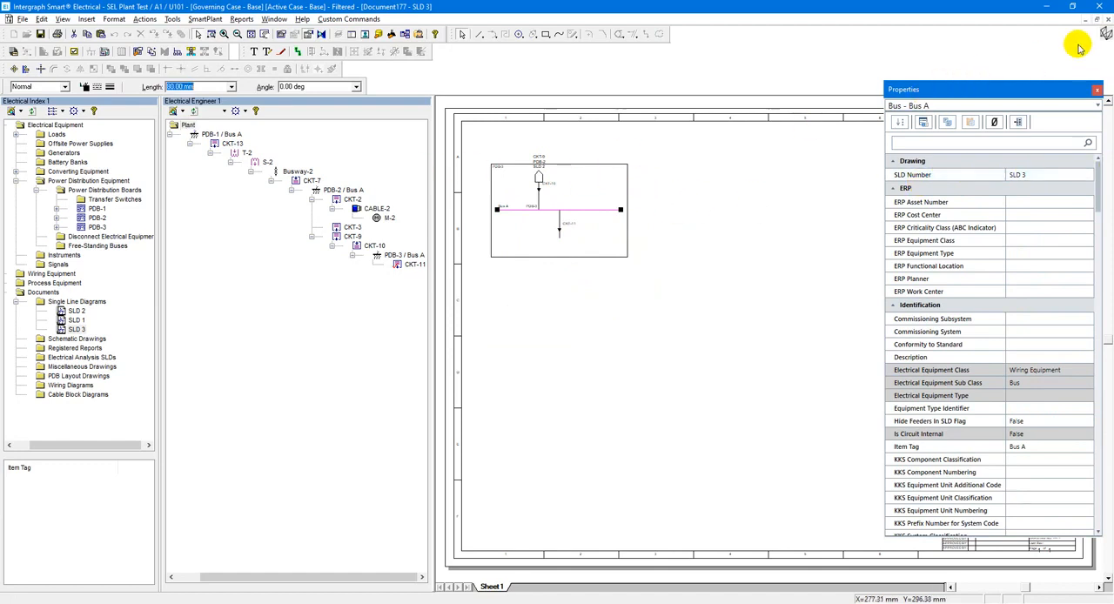
left_click(1107, 19)
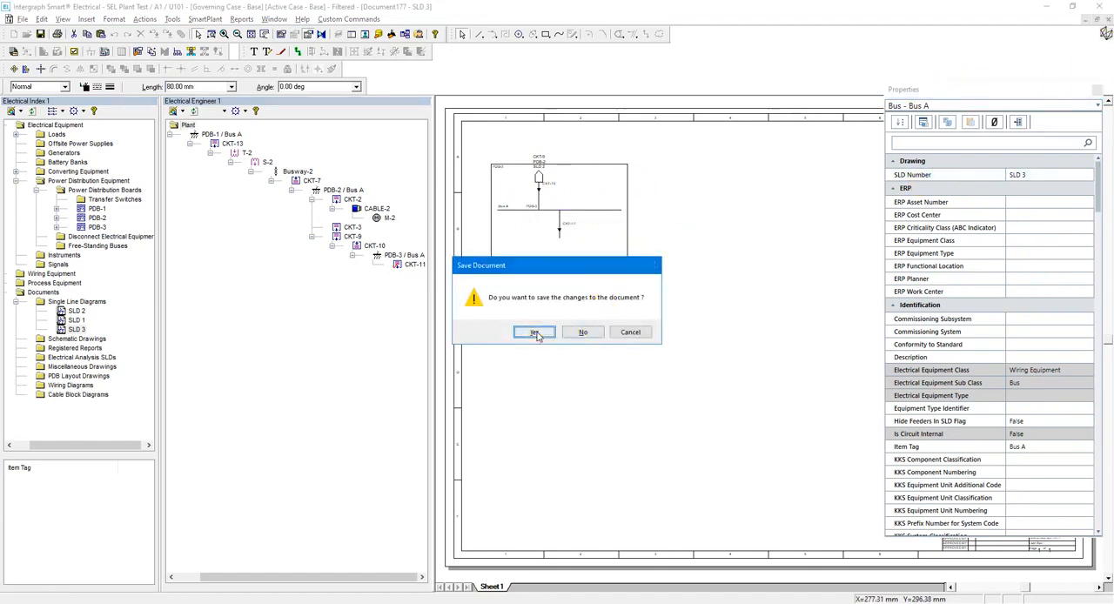
left_click(534, 332)
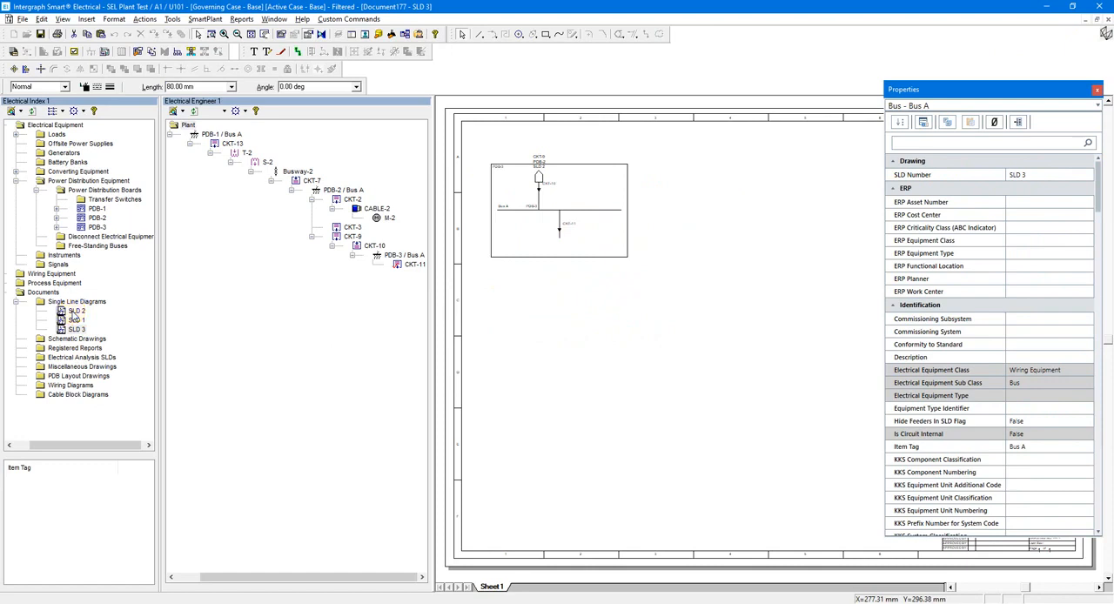
Open the SLD 2 drawing and examine the circuit reference labels above transformer T-2 and below fuse F-3.
left_click(76, 310)
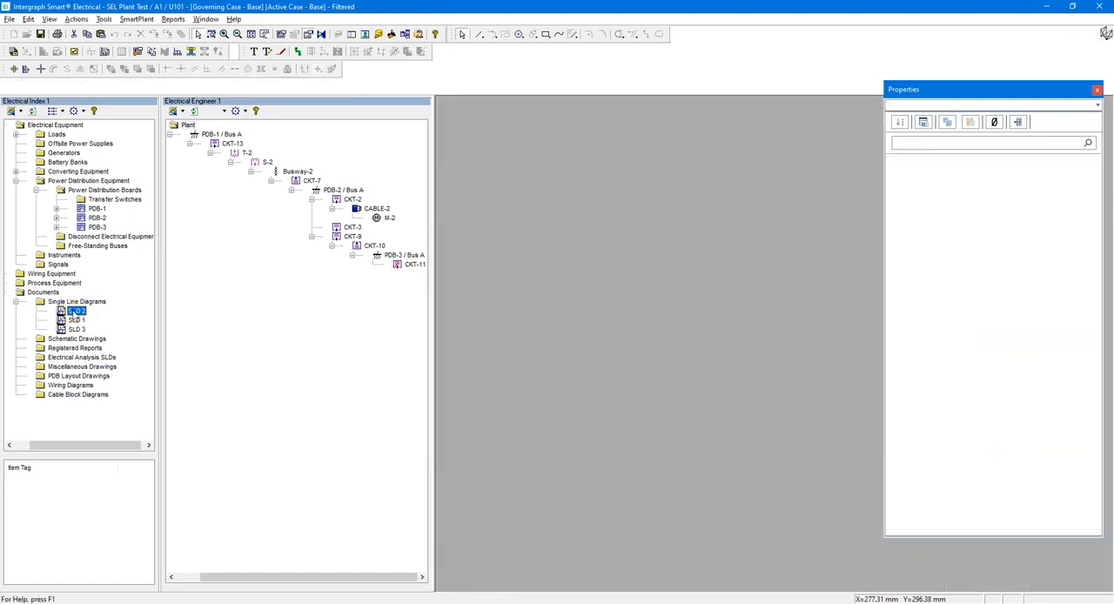
right_click(74, 313)
left_click(98, 318)
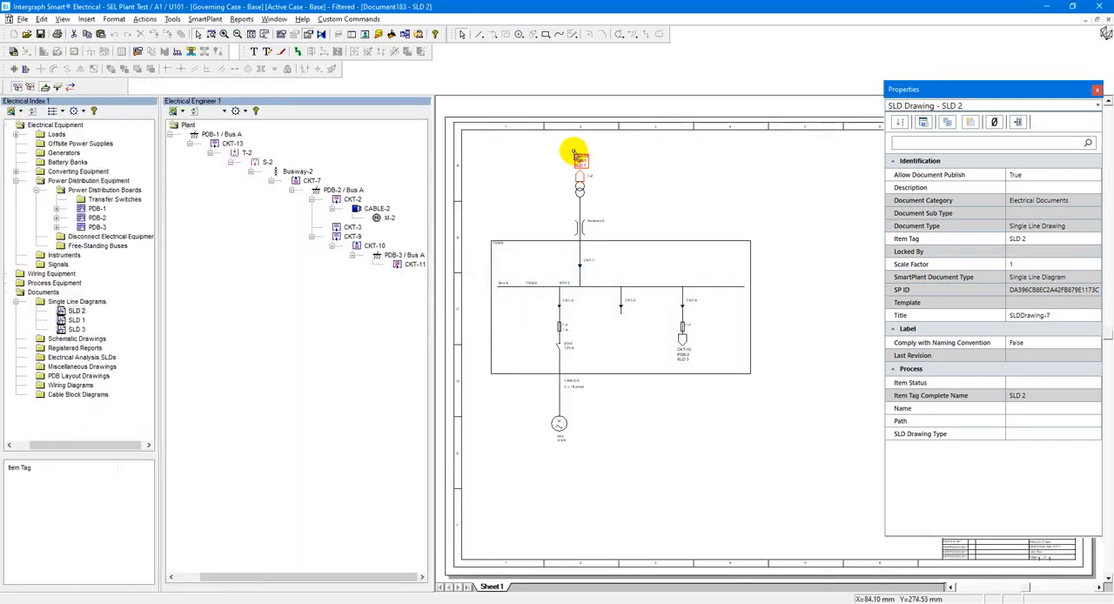
scroll(573, 153, "up", 4)
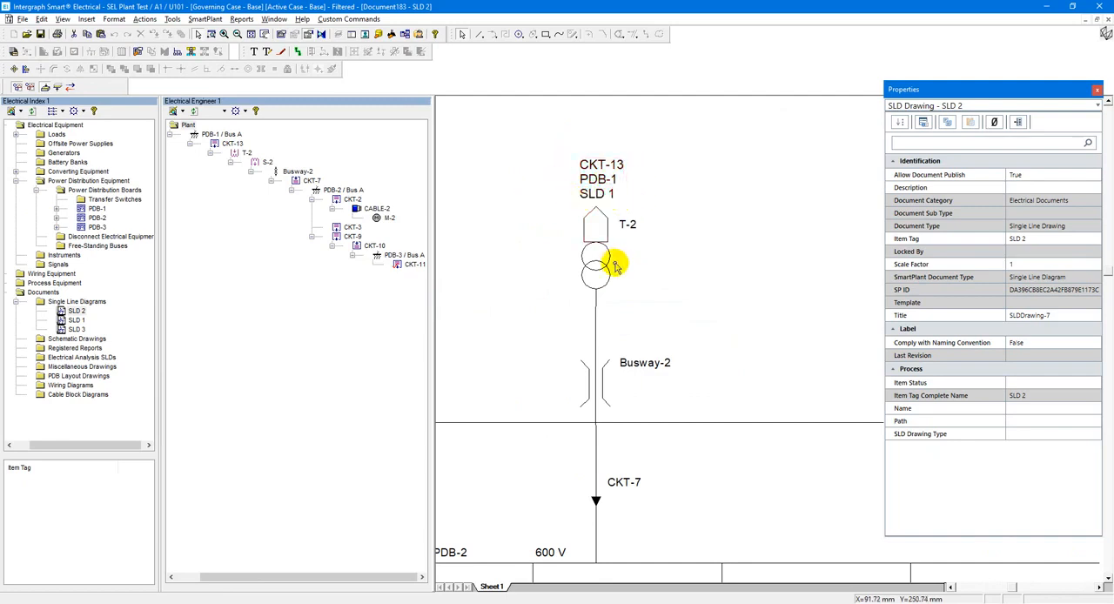
left_click(265, 35)
left_click_drag(661, 409, 579, 207)
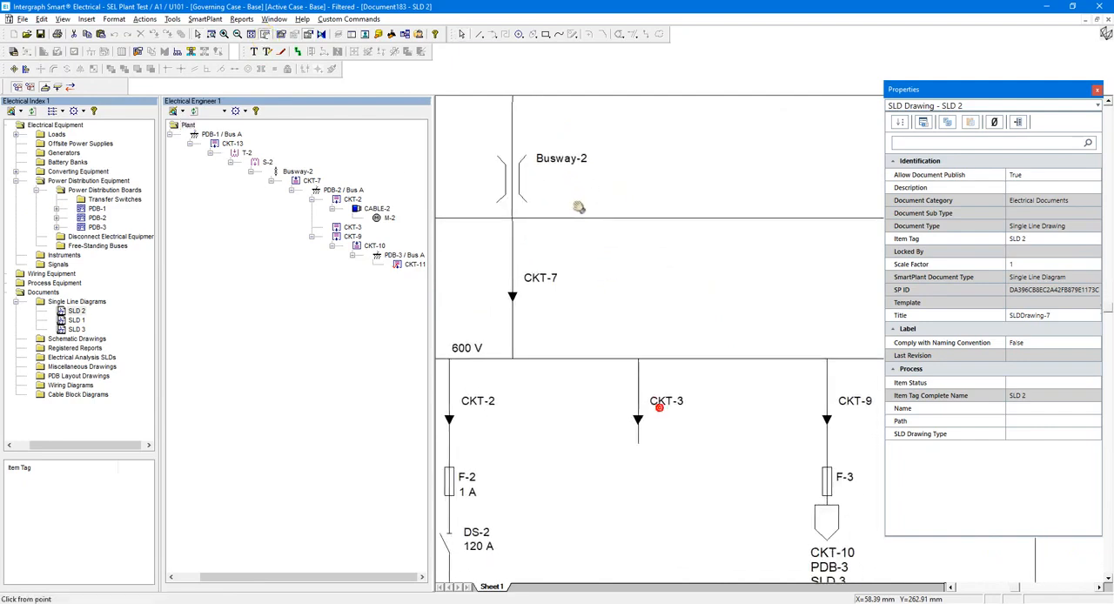
left_click_drag(691, 407, 584, 232)
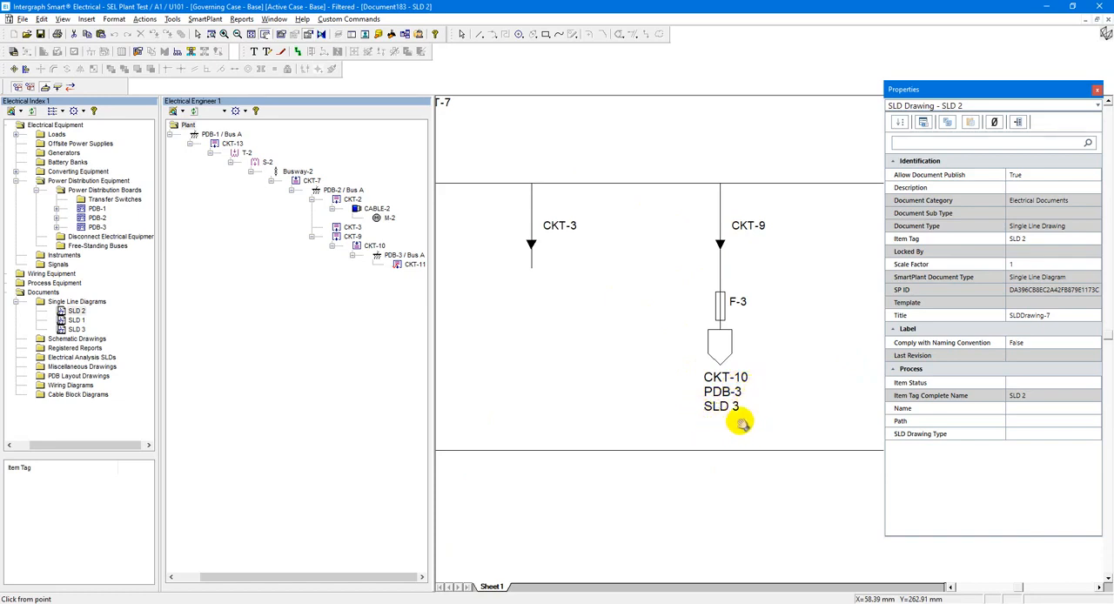
left_click(252, 34)
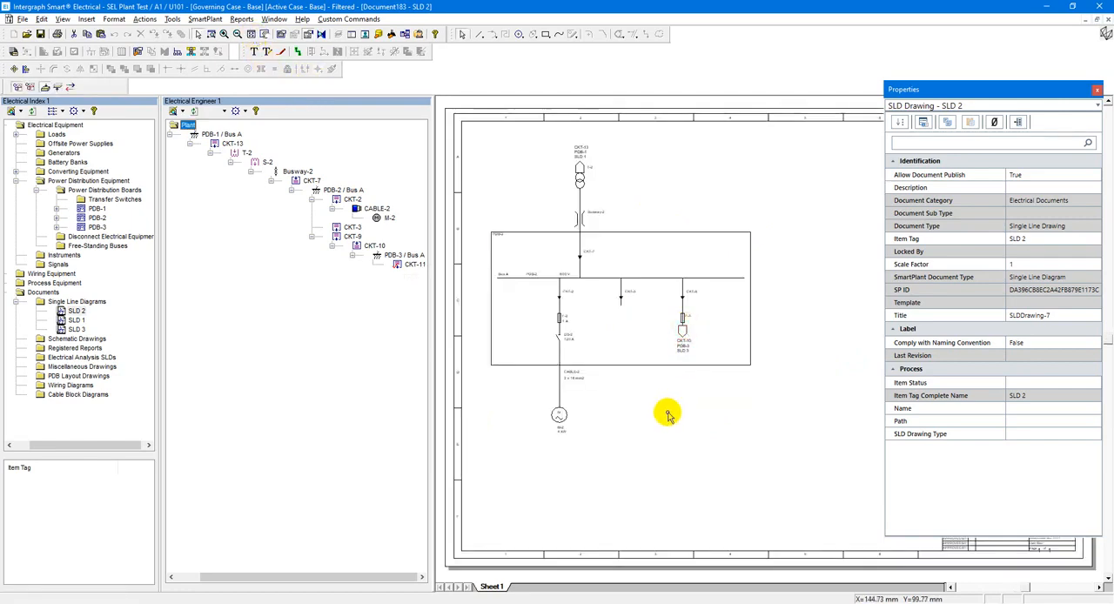